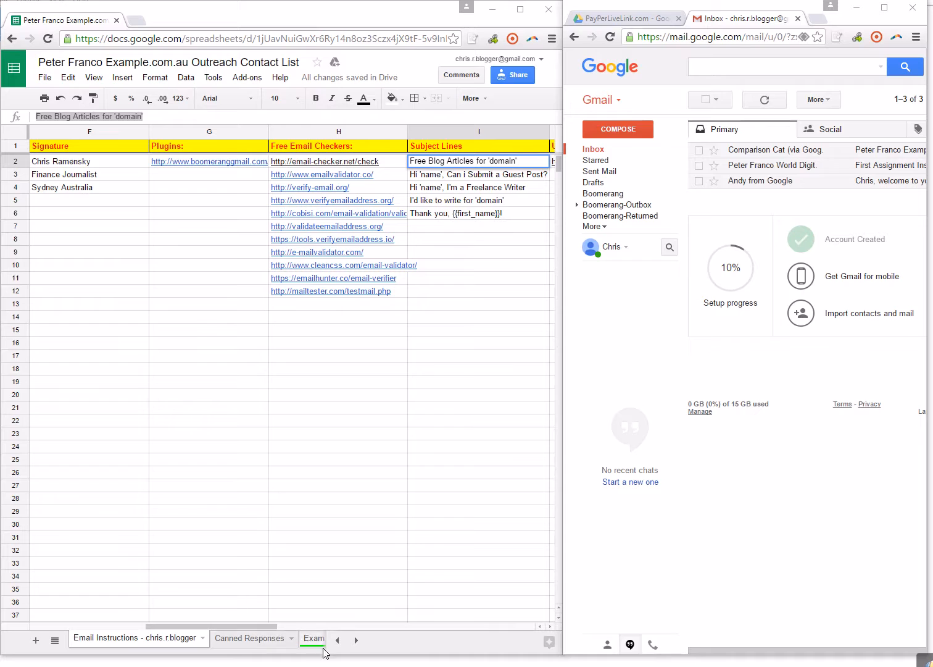
On the Example.com.au- Accounting sheet, copy the Scheduled status from row 6 over every Valid status in rows 7 to 24.
{"action": "left_click", "coordinate": [314, 644]}
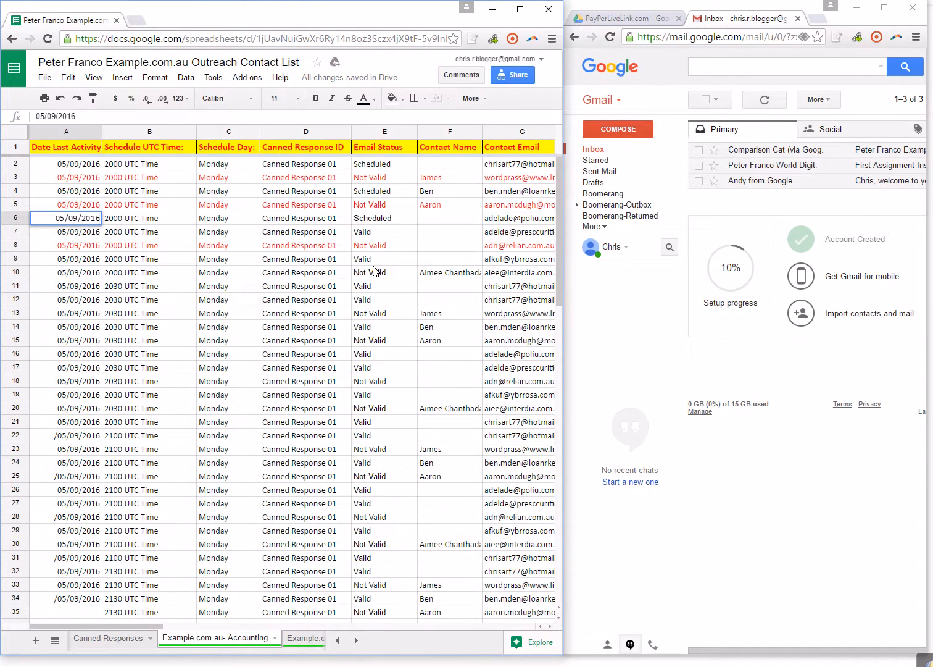
{"action": "left_click", "coordinate": [391, 220]}
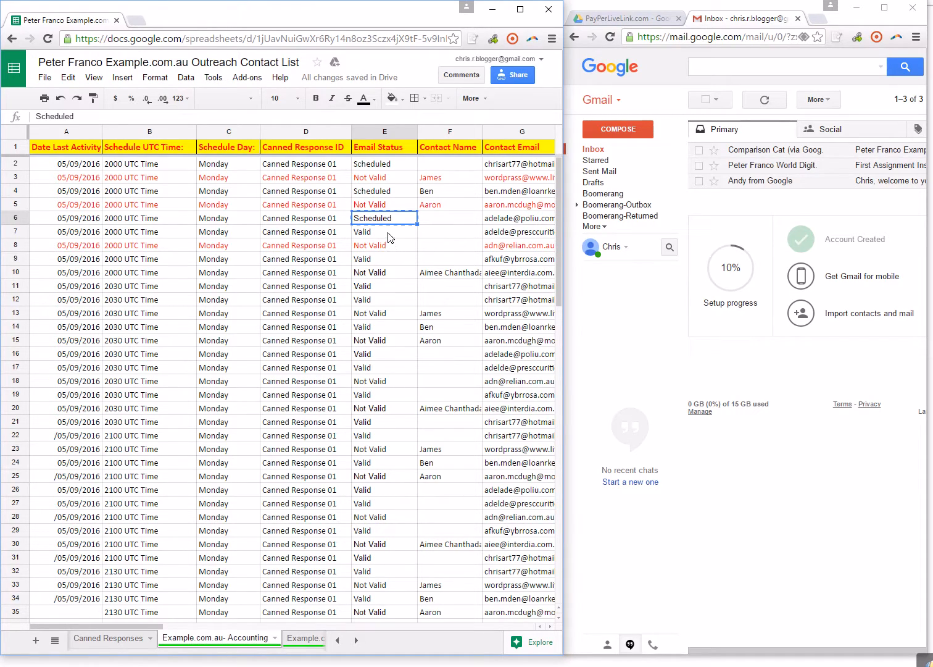
{"action": "left_click", "coordinate": [390, 237]}
{"action": "key", "text": "ctrl+v"}
{"action": "left_click", "coordinate": [390, 261]}
{"action": "key", "text": "ctrl+v"}
{"action": "left_click", "coordinate": [393, 287]}
{"action": "key", "text": "ctrl+v"}
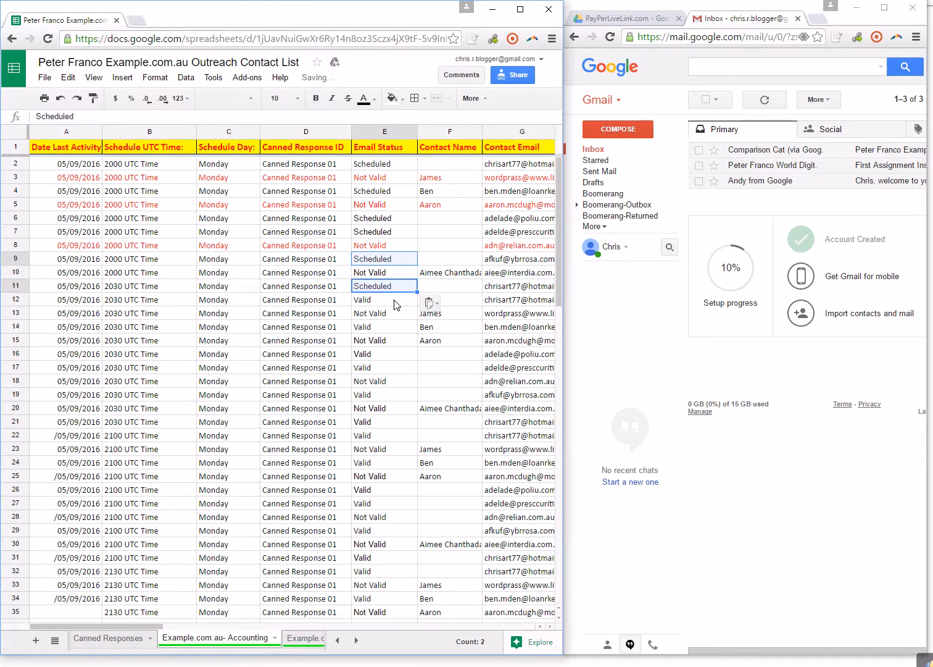
{"action": "left_click", "coordinate": [395, 301]}
{"action": "key", "text": "ctrl+v"}
{"action": "left_click", "coordinate": [389, 328]}
{"action": "key", "text": "ctrl+v"}
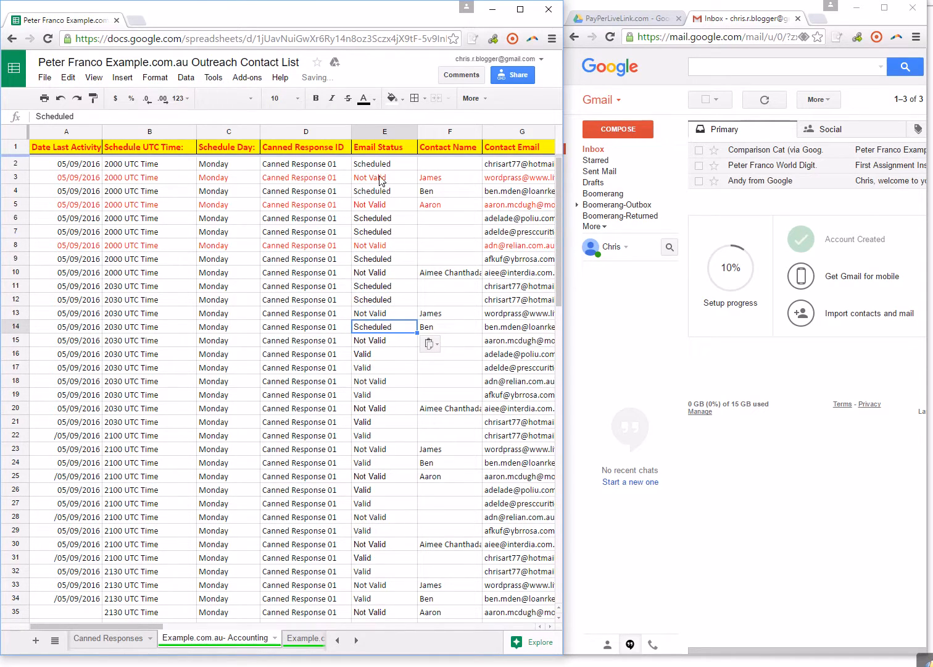
{"action": "left_click", "coordinate": [382, 357]}
{"action": "key", "text": "ctrl+v"}
{"action": "left_click", "coordinate": [387, 368]}
{"action": "key", "text": "ctrl+v"}
{"action": "left_click", "coordinate": [389, 398]}
{"action": "key", "text": "ctrl+v"}
{"action": "left_click", "coordinate": [386, 424]}
{"action": "key", "text": "ctrl+v"}
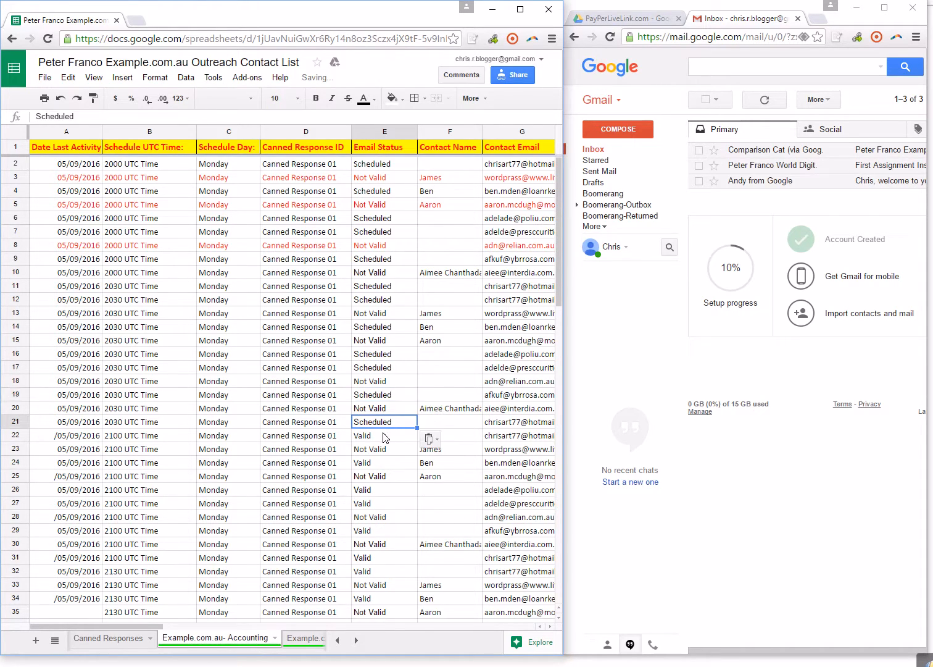
{"action": "left_click", "coordinate": [386, 438]}
{"action": "key", "text": "ctrl+v"}
{"action": "left_click", "coordinate": [385, 464]}
{"action": "key", "text": "ctrl+v"}
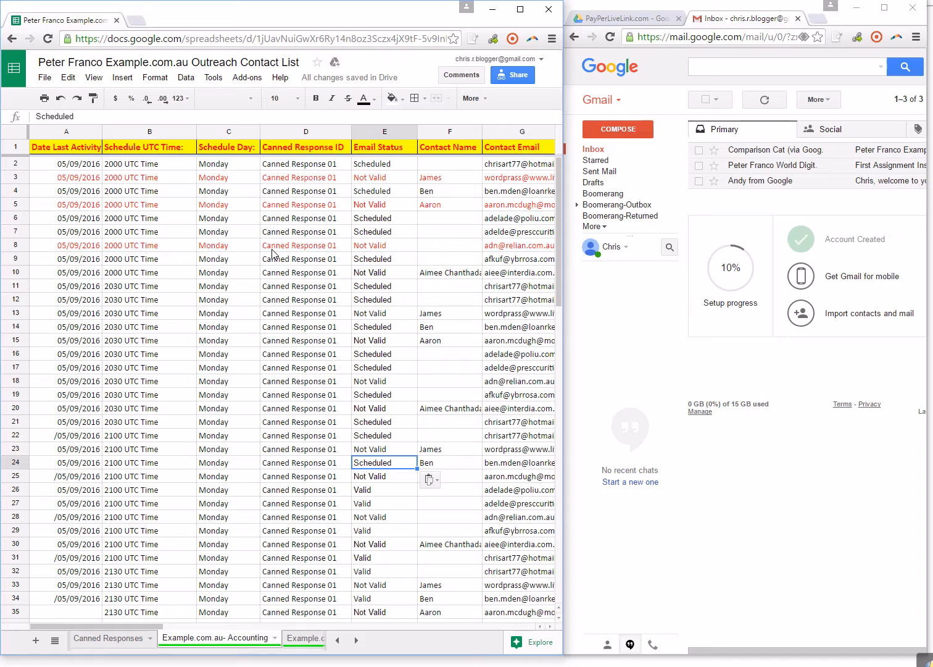
Review the rest of the Accounting sheet down to row 101 and the Canned Response ID on the Example.com.au- Finance sheet.
{"action": "scroll", "coordinate": [355, 383], "scroll_direction": "down", "scroll_amount": 6}
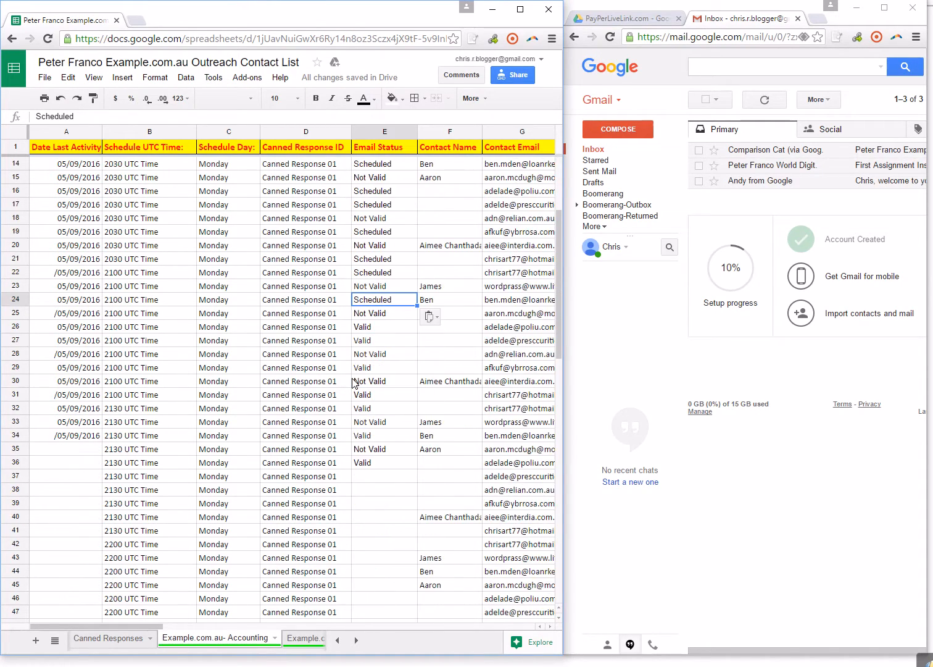
{"action": "scroll", "coordinate": [355, 382], "scroll_direction": "up", "scroll_amount": 6}
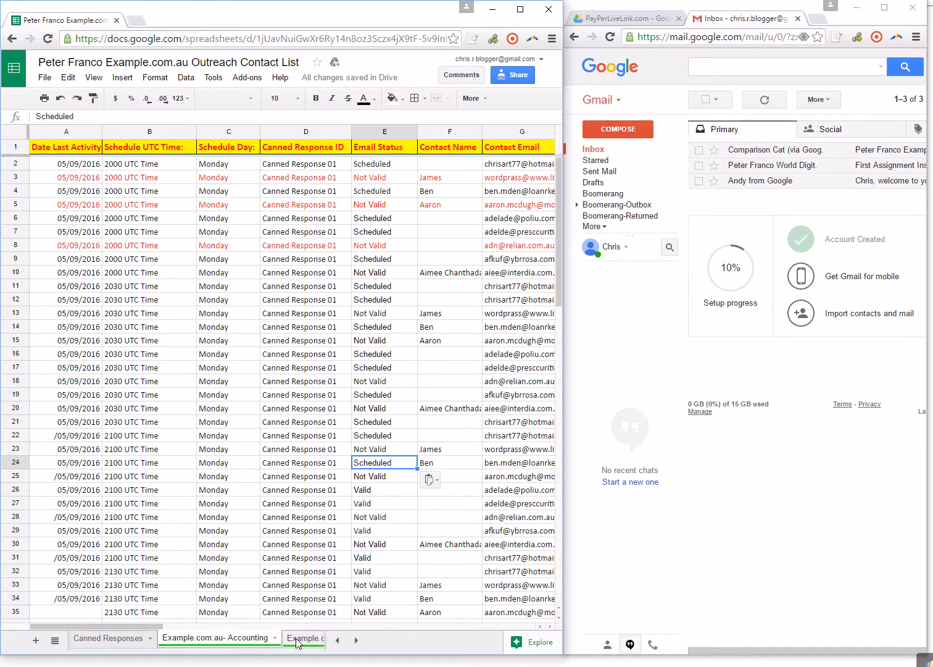
{"action": "scroll", "coordinate": [302, 476], "scroll_direction": "down", "scroll_amount": 14}
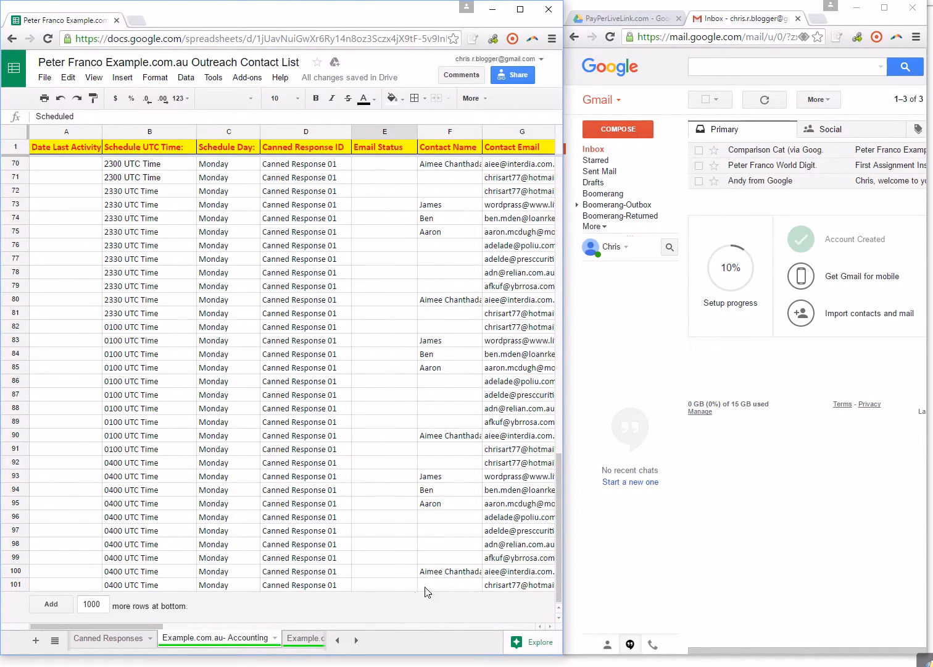
{"action": "left_click", "coordinate": [369, 584]}
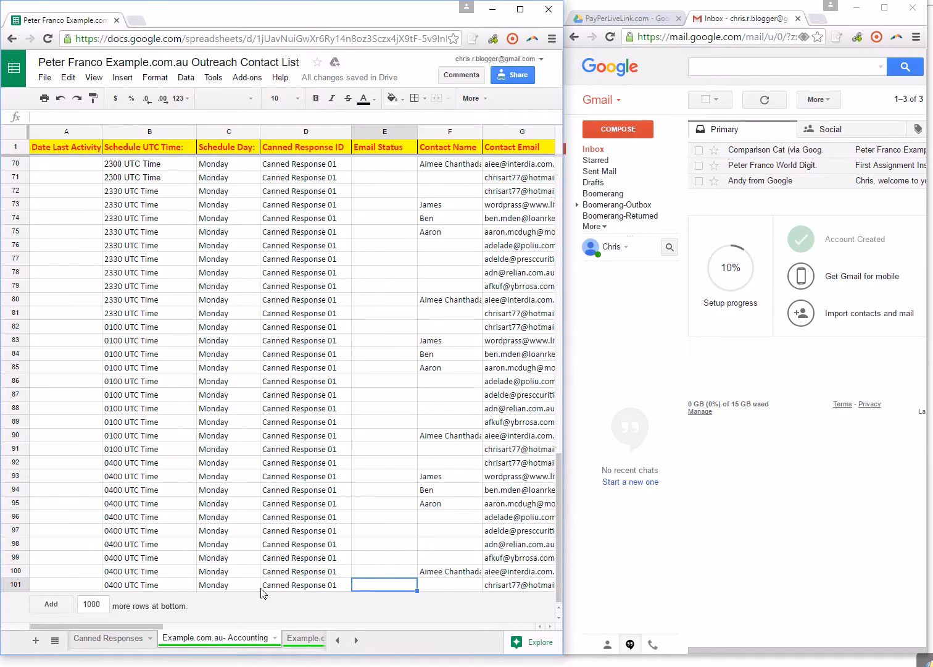
{"action": "left_click", "coordinate": [305, 641]}
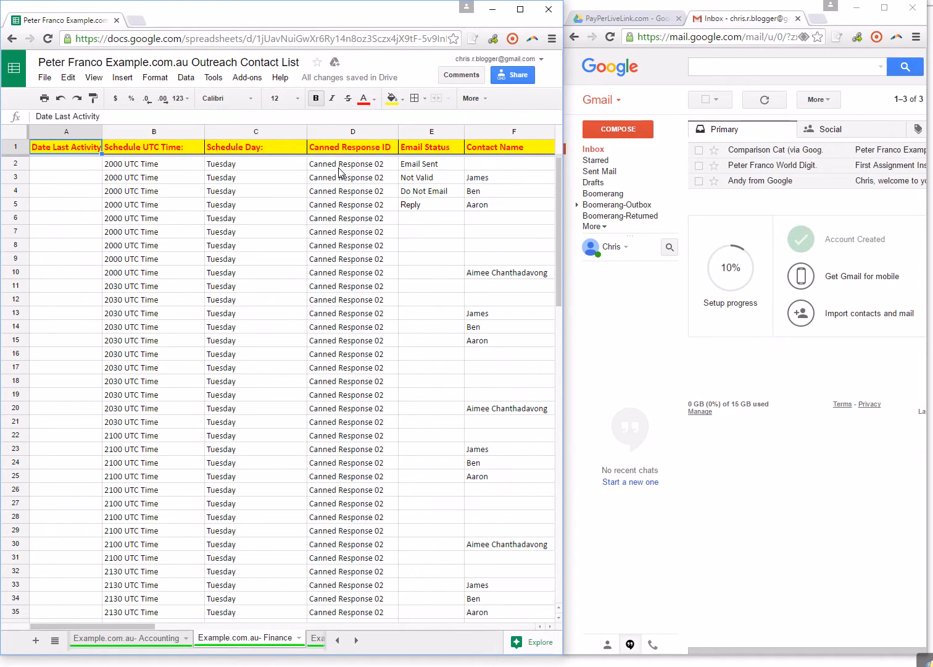
{"action": "left_click", "coordinate": [368, 166]}
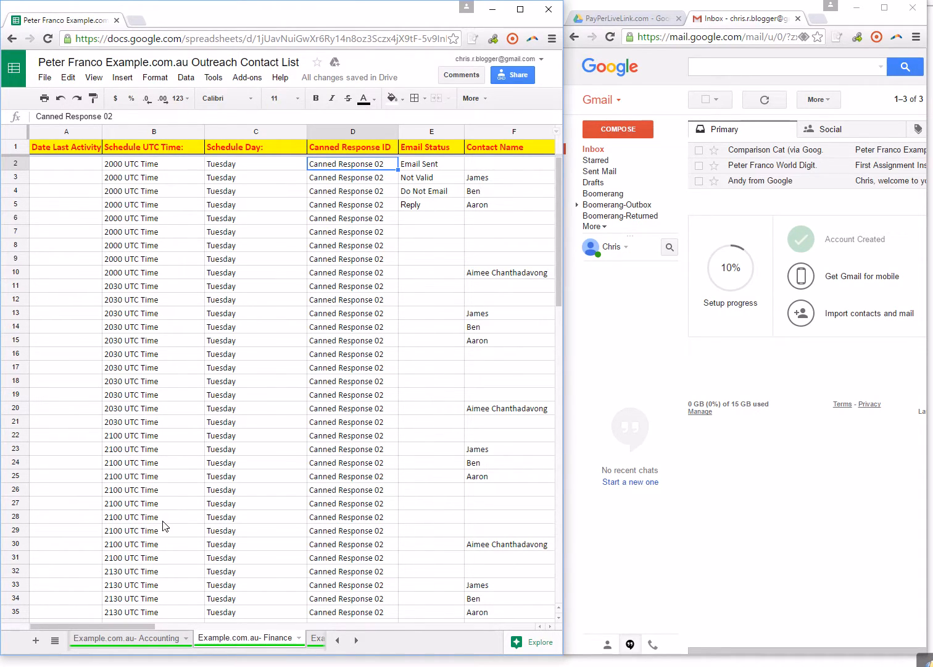
Paste the Canned Response 02 text from B2:B12 of the Canned Responses sheet into Notepad over the old text, and select it all.
{"action": "left_click", "coordinate": [338, 641]}
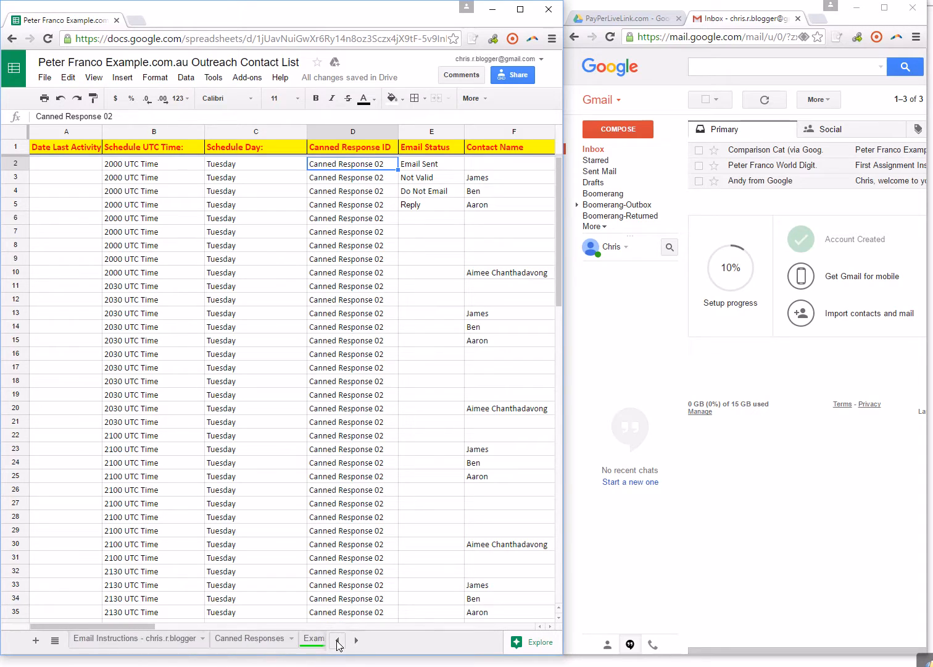
{"action": "left_click", "coordinate": [250, 642]}
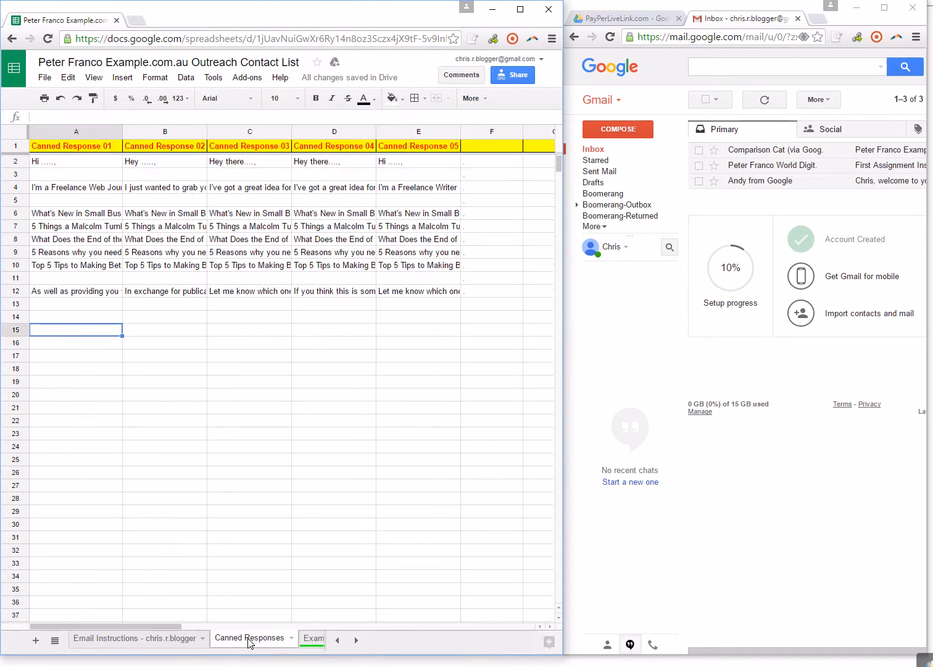
{"action": "left_click", "coordinate": [178, 164]}
{"action": "left_click_drag", "start_coordinate": [178, 164], "coordinate": [182, 295]}
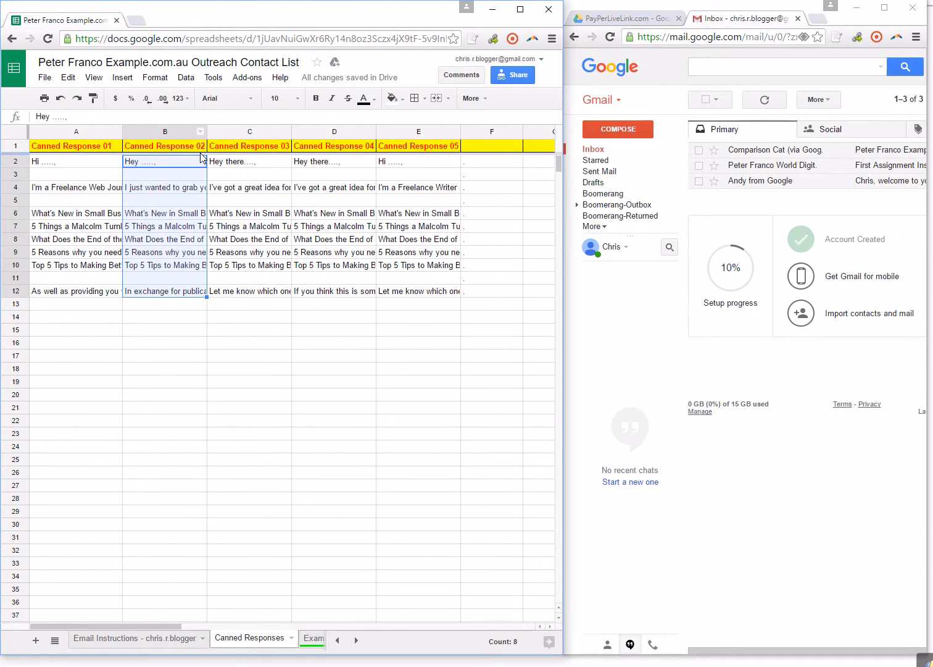
{"action": "key", "text": "ctrl+c"}
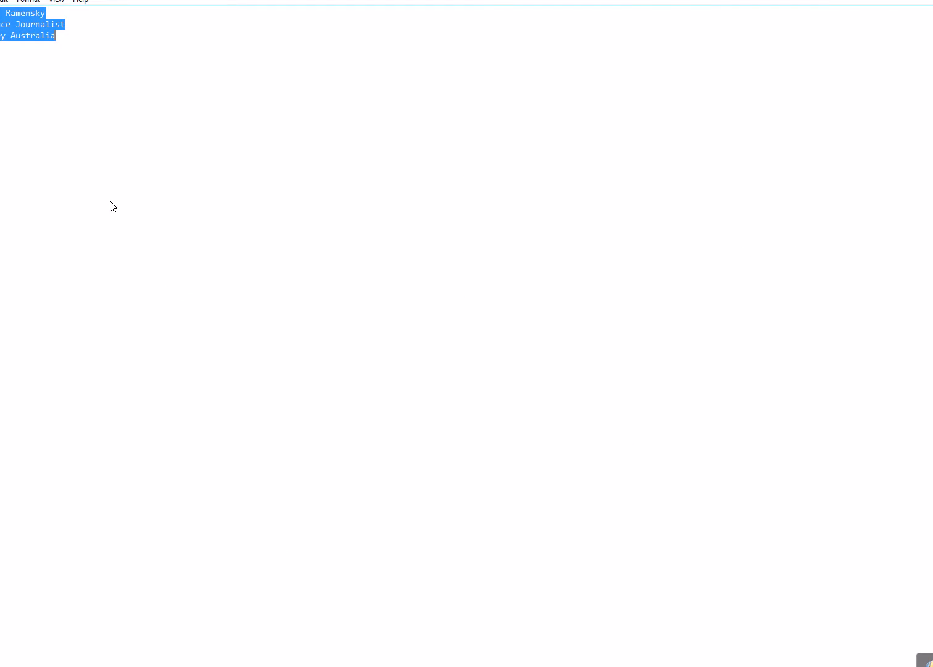
{"action": "key", "text": "ctrl+v"}
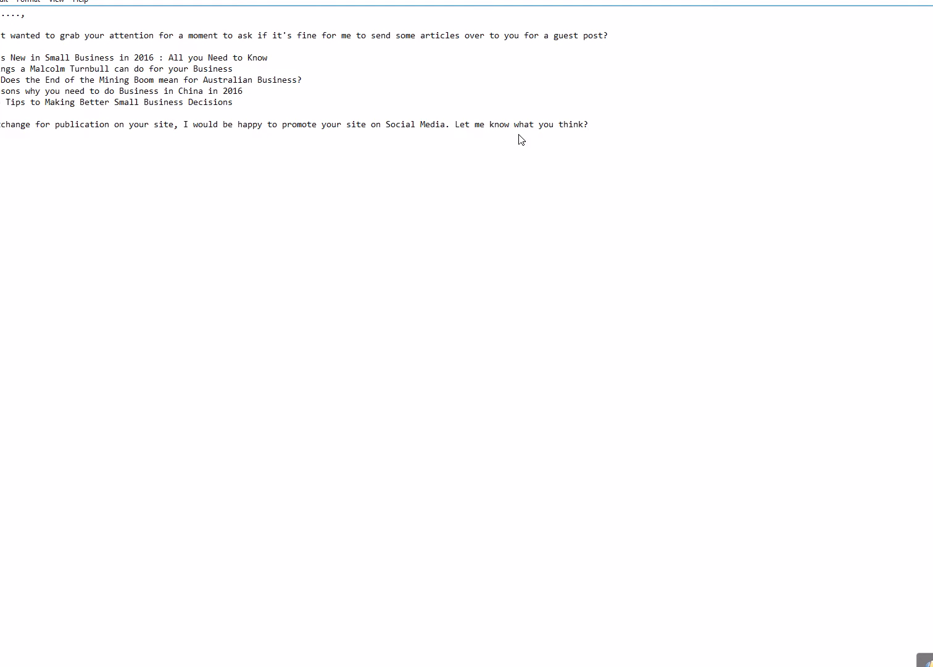
{"action": "left_click_drag", "start_coordinate": [591, 125], "coordinate": [2, 13]}
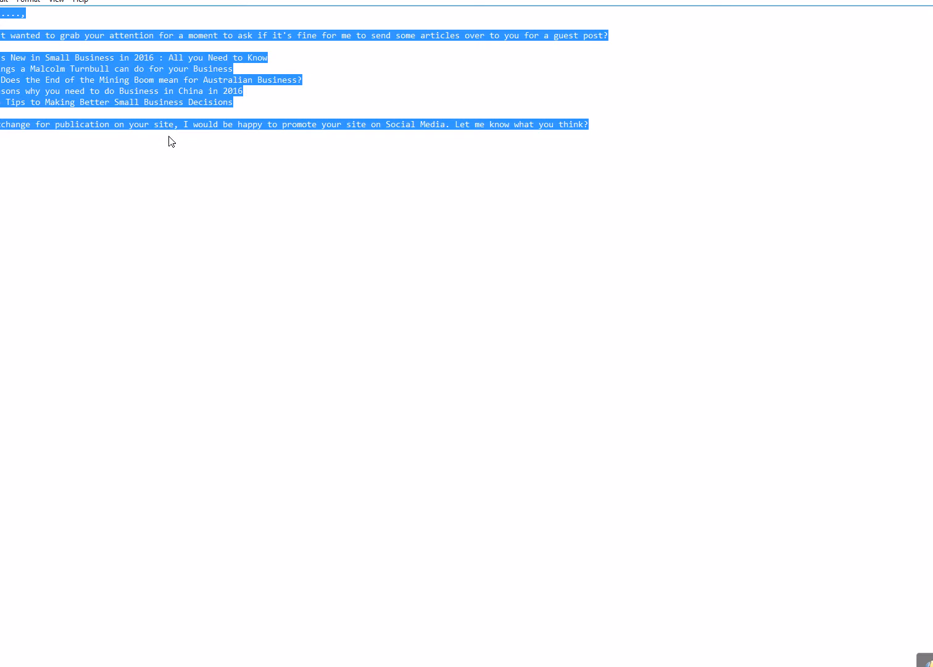
Switch back from Notepad to the spreadsheet and Gmail windows and start a new email message.
{"action": "left_click", "coordinate": [471, 665]}
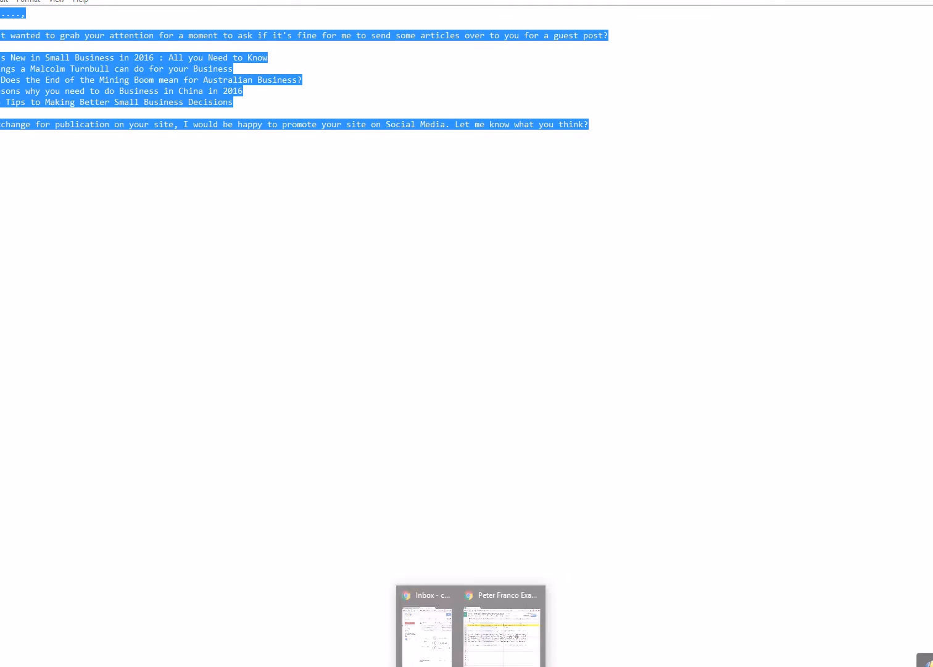
{"action": "left_click", "coordinate": [503, 632]}
{"action": "left_click", "coordinate": [471, 666]}
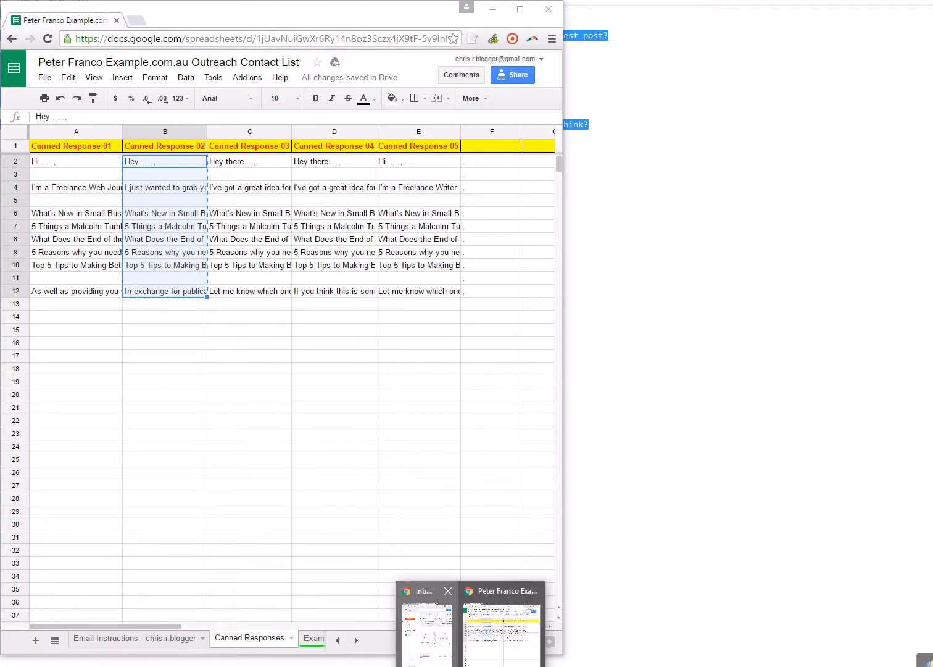
{"action": "left_click", "coordinate": [426, 617]}
{"action": "left_click", "coordinate": [632, 124]}
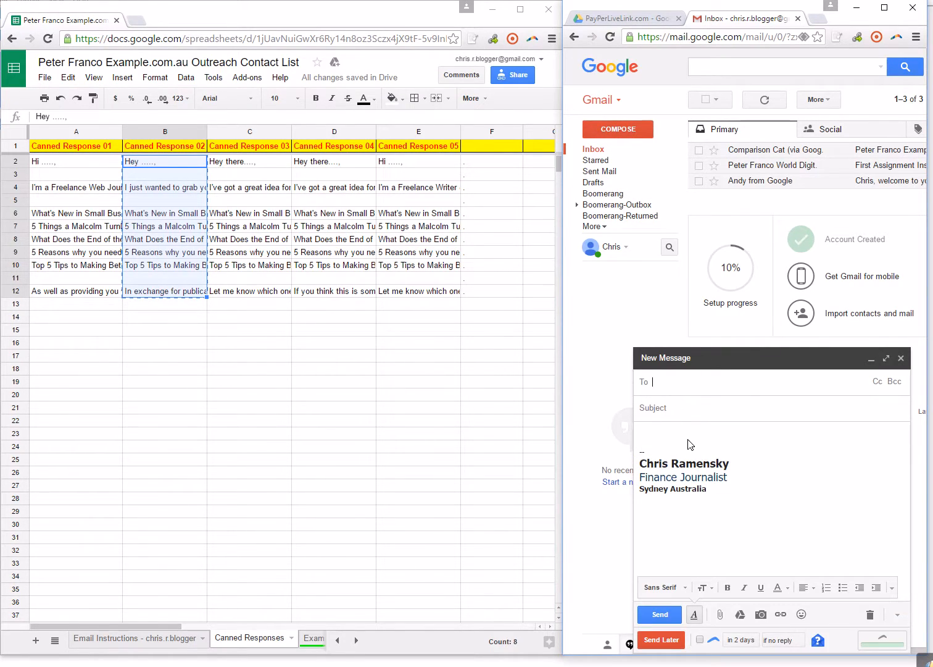
{"action": "left_click_drag", "start_coordinate": [725, 503], "coordinate": [617, 431]}
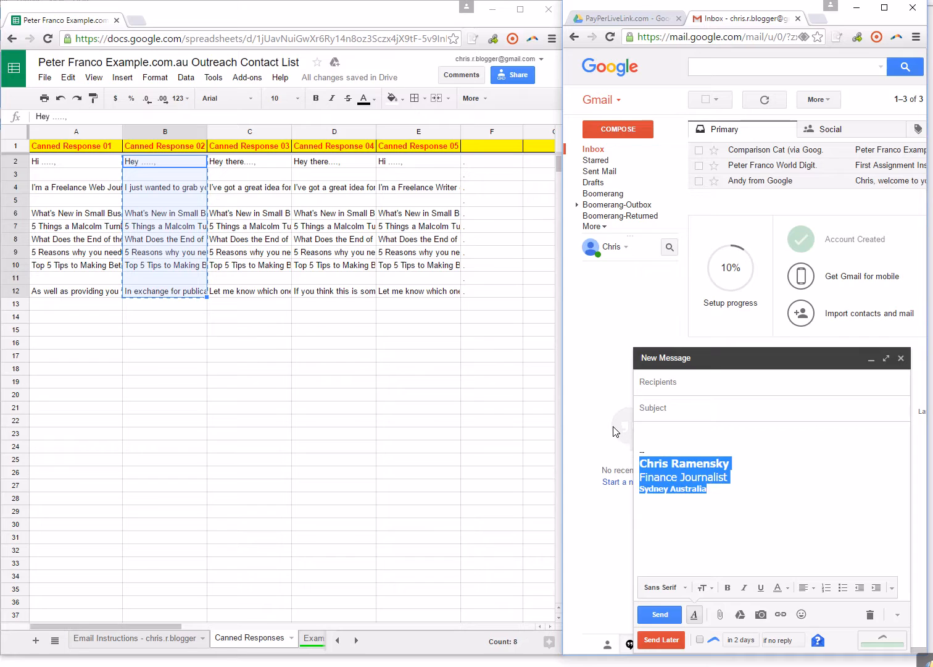
{"action": "key", "text": "ctrl+v"}
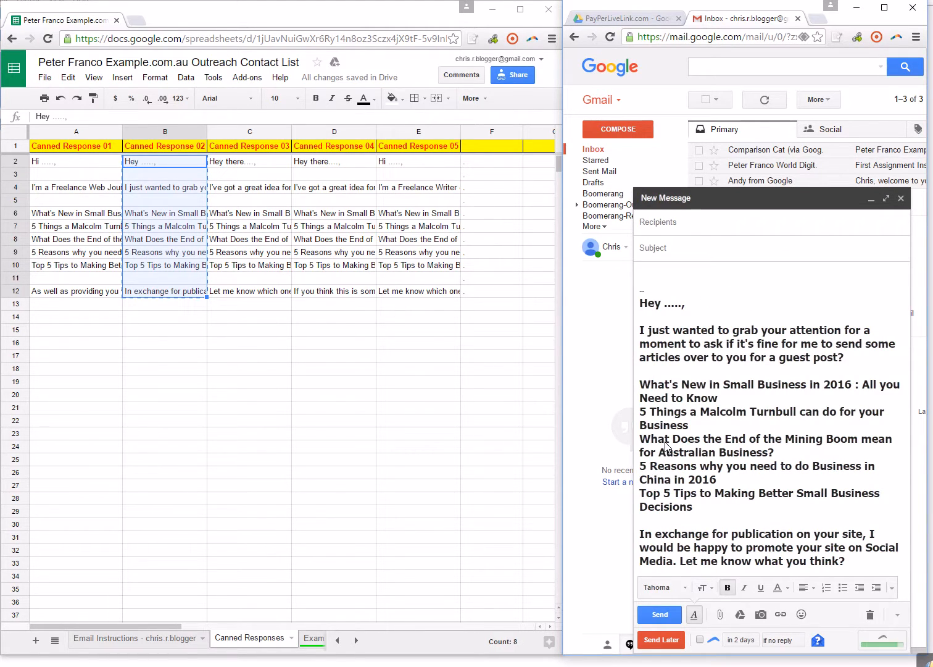
{"action": "key", "text": "ctrl+z"}
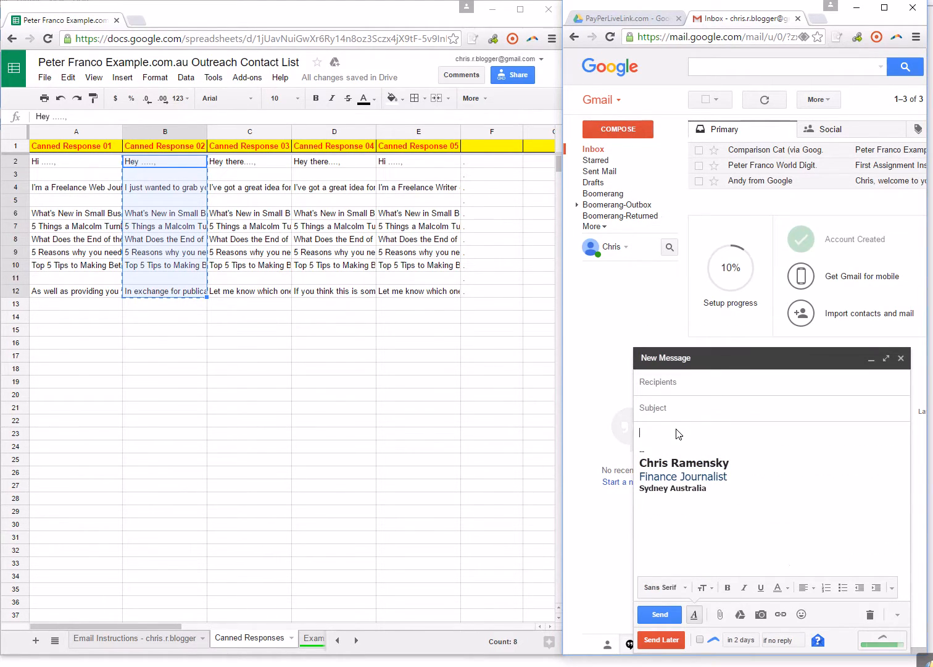
Paste the plain canned response text into the message body above the signature, and delete the signature.
{"action": "key", "text": "ctrl+v"}
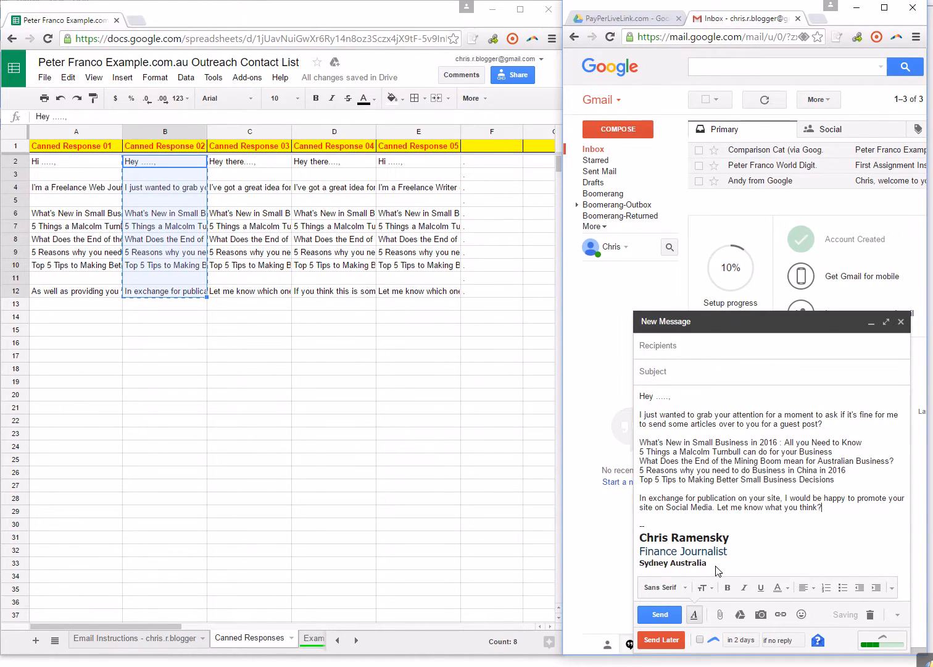
{"action": "left_click_drag", "start_coordinate": [718, 571], "coordinate": [630, 530]}
{"action": "key", "text": "BackSpace"}
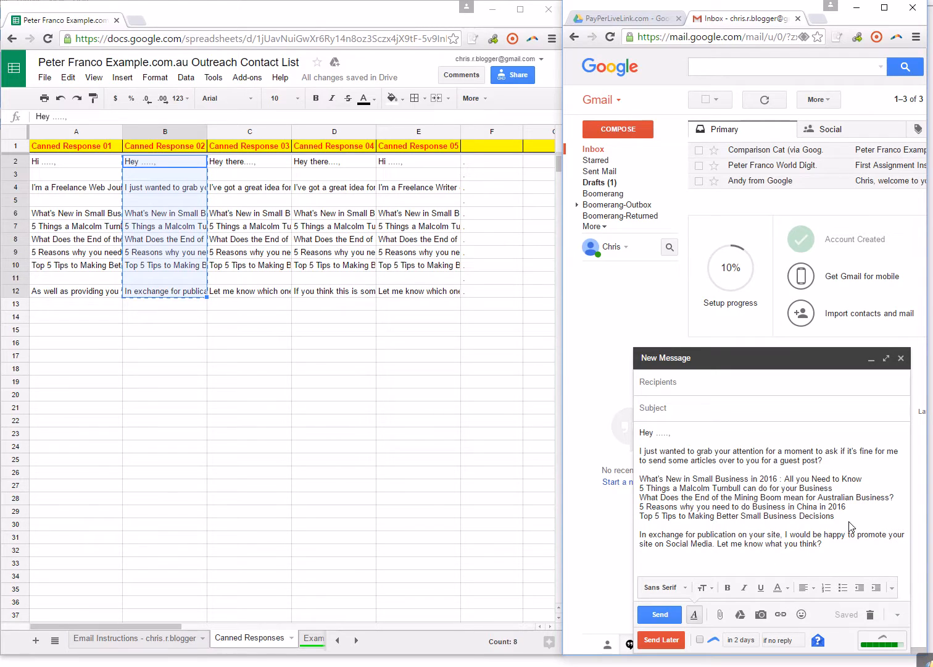
Save the message text as a new canned response named Canned Response 02 and close the draft.
{"action": "left_click", "coordinate": [899, 616]}
{"action": "mouse_move", "coordinate": [895, 547]}
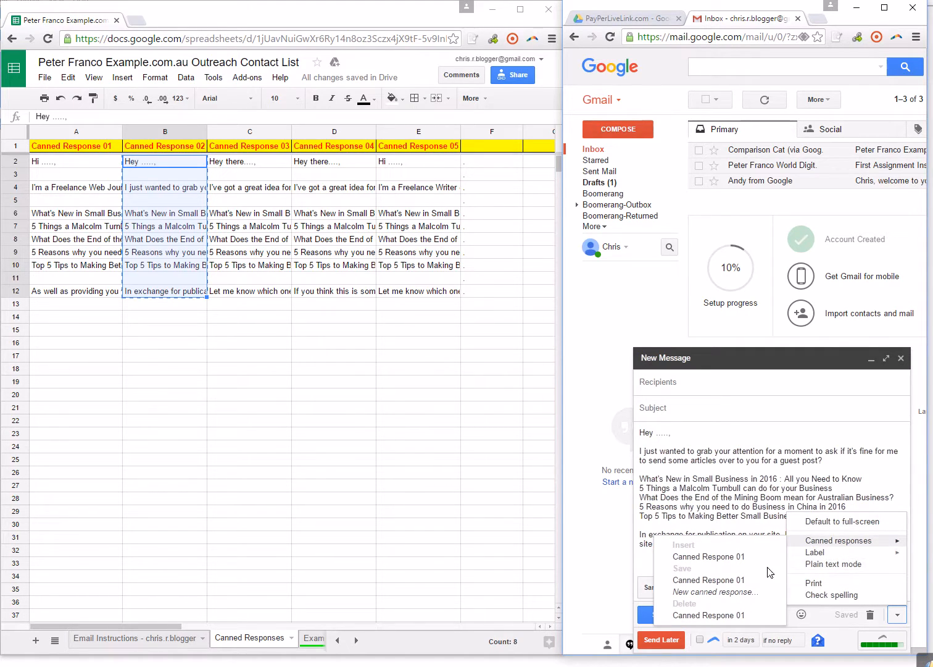
{"action": "left_click", "coordinate": [695, 593]}
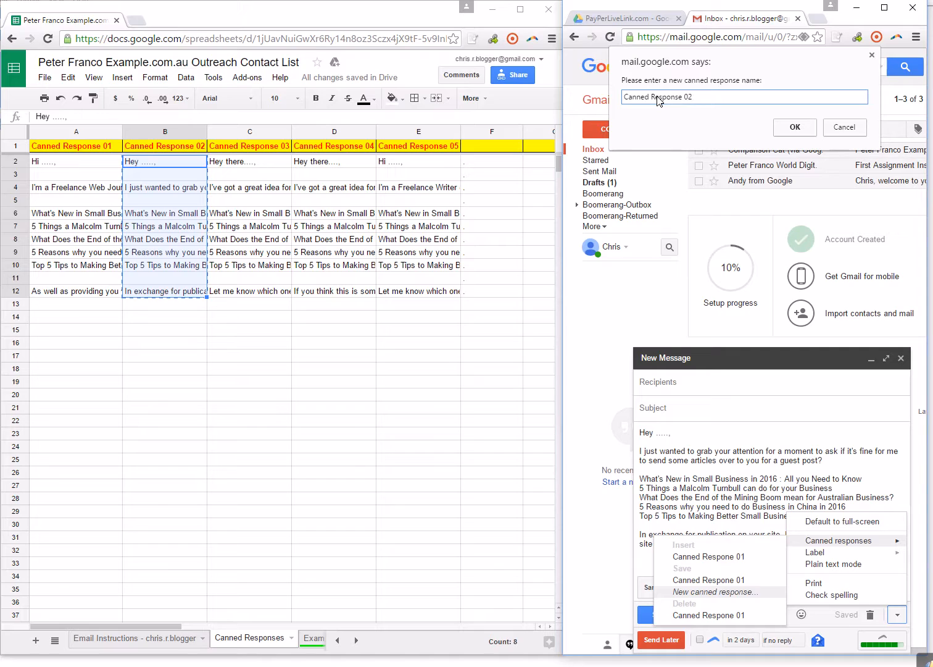
{"action": "left_click", "coordinate": [793, 128]}
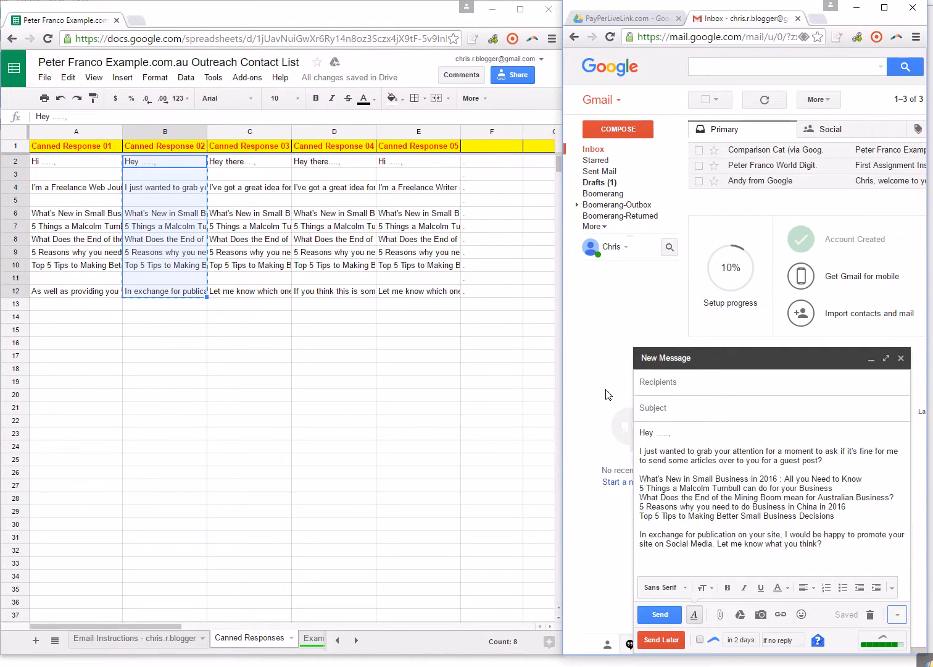
{"action": "left_click", "coordinate": [900, 359]}
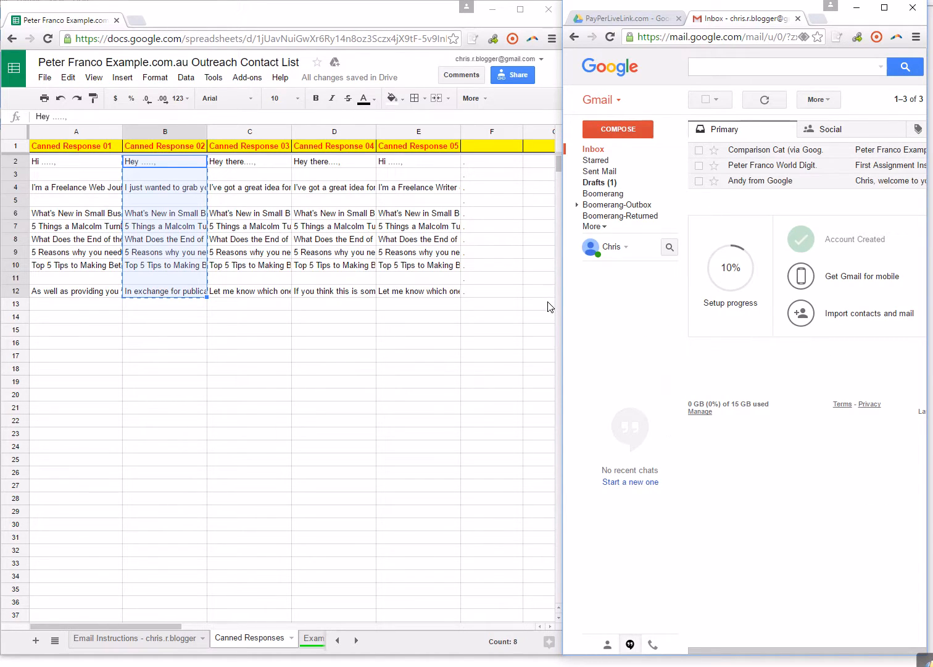
Start a new email message and insert the saved Canned Response 02 into it.
{"action": "left_click", "coordinate": [618, 130]}
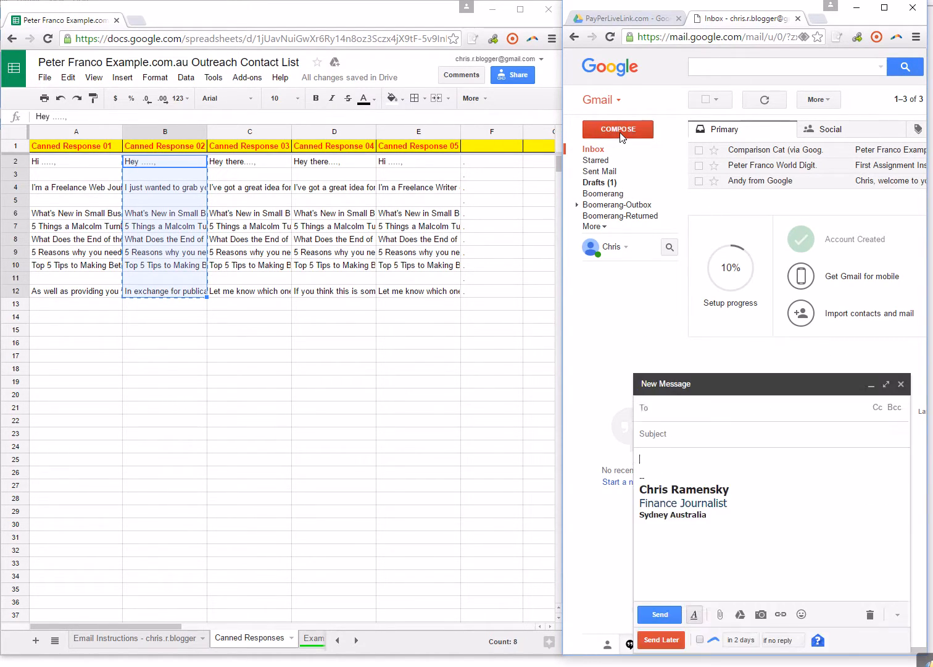
{"action": "left_click", "coordinate": [898, 614]}
{"action": "mouse_move", "coordinate": [884, 544]}
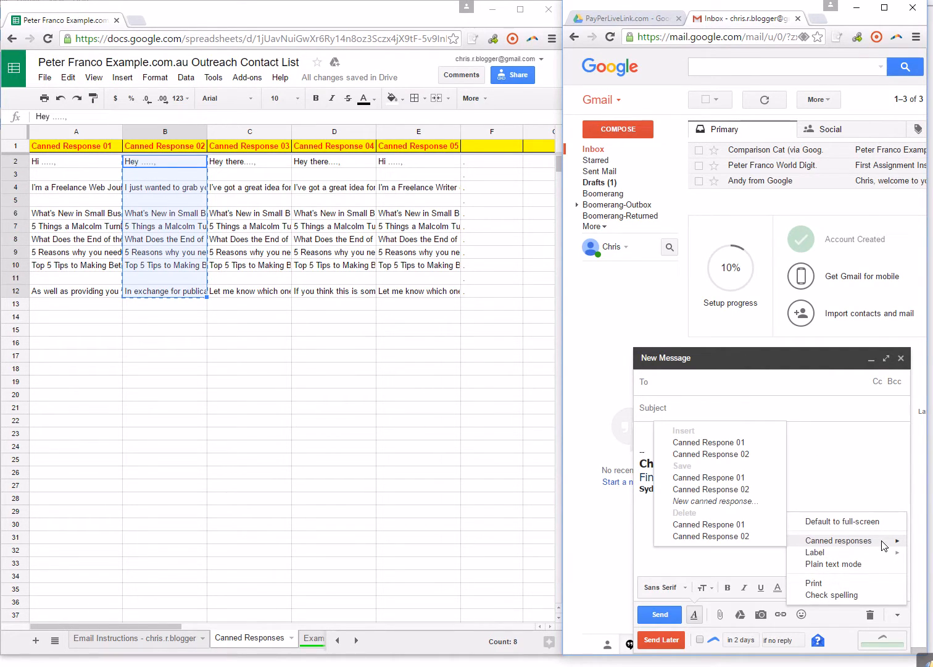
{"action": "left_click", "coordinate": [724, 457]}
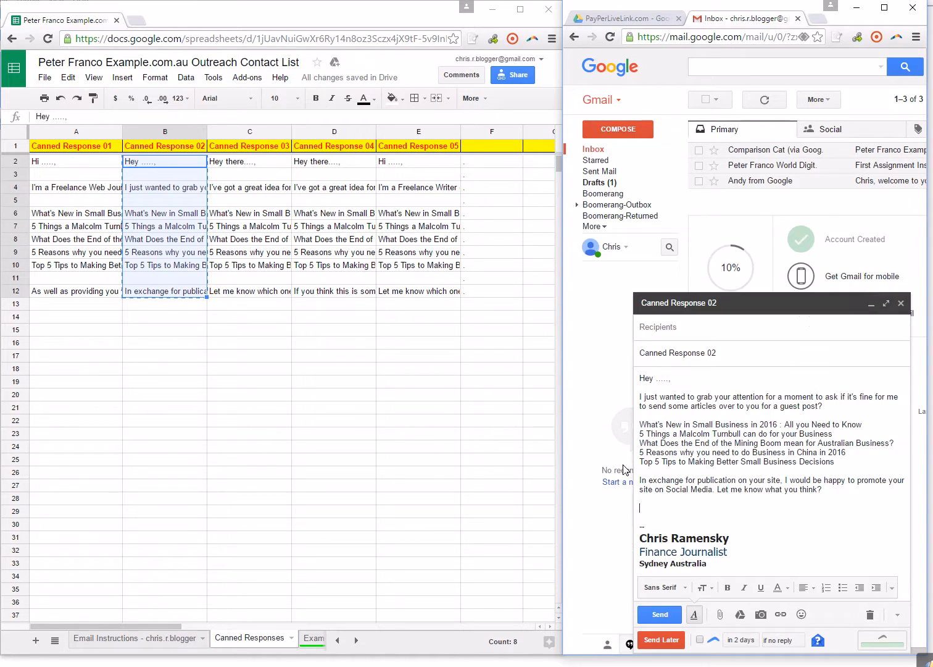
Open the Example.com.au- Finance sheet and check the entries in its Canned Response ID column.
{"action": "left_click", "coordinate": [357, 640]}
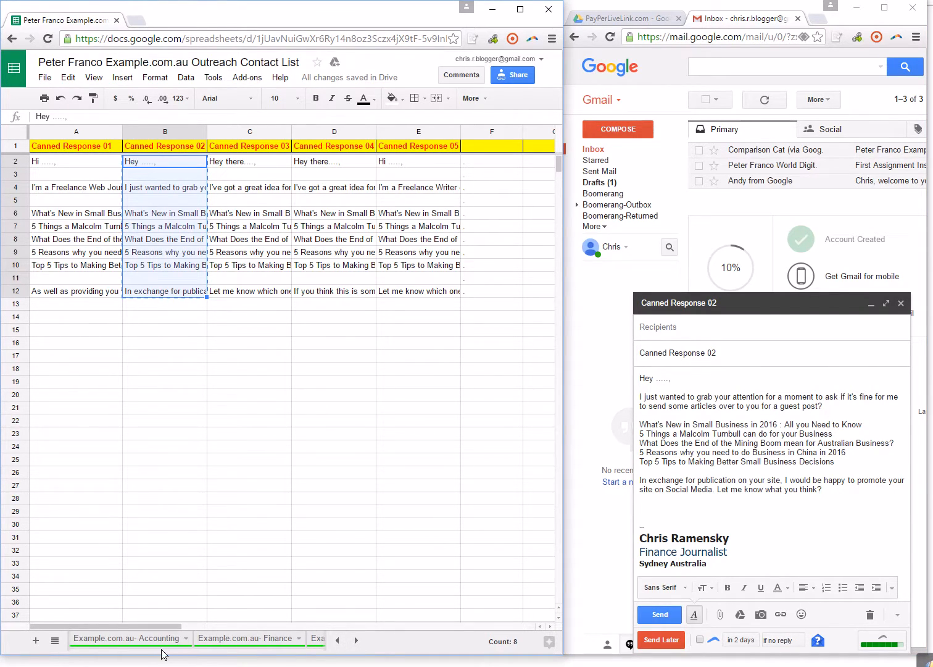
{"action": "left_click", "coordinate": [241, 644]}
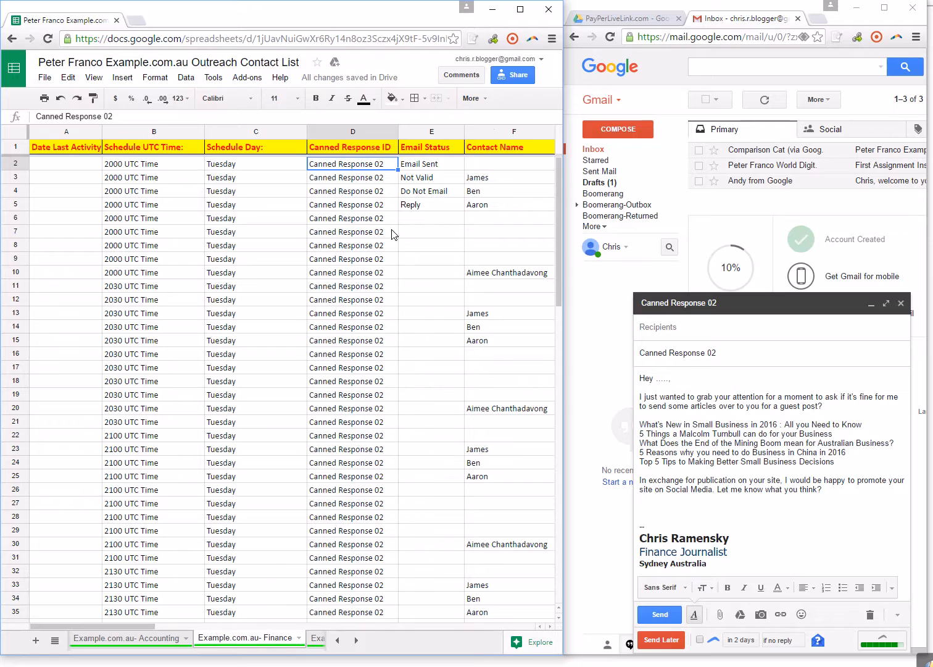
{"action": "left_click", "coordinate": [354, 179]}
{"action": "left_click", "coordinate": [367, 210]}
{"action": "left_click", "coordinate": [366, 247]}
{"action": "left_click", "coordinate": [367, 296]}
{"action": "left_click", "coordinate": [370, 339]}
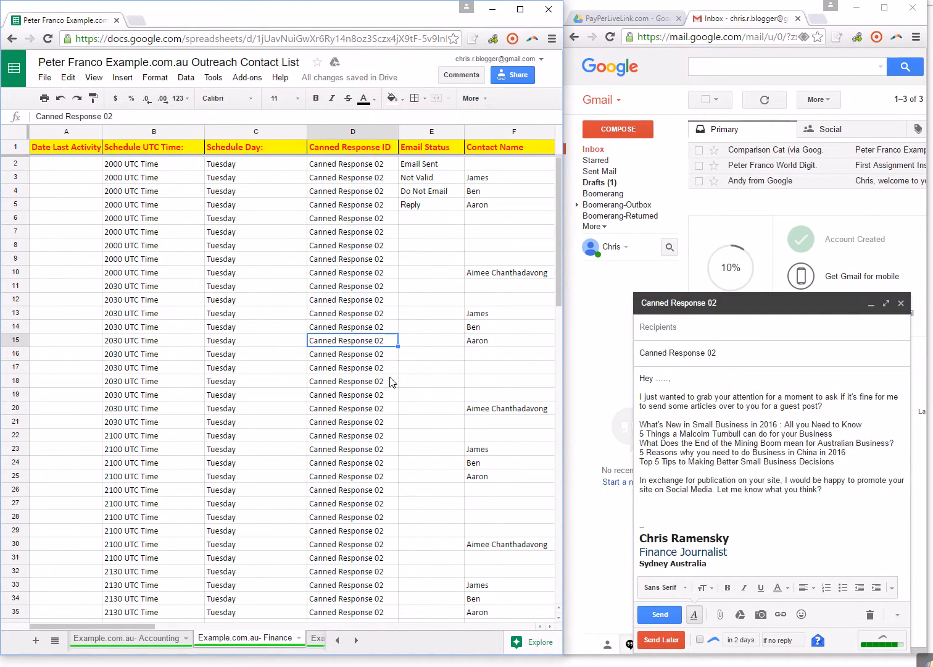
Open the Example.com.au- Business sheet and check which canned response its contacts are assigned.
{"action": "left_click", "coordinate": [355, 640]}
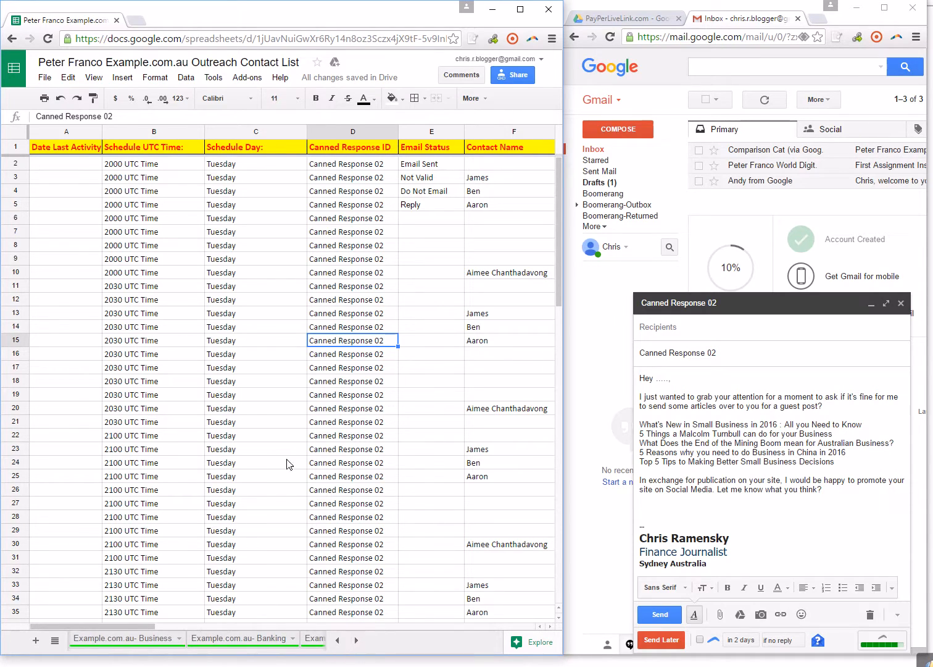
{"action": "left_click", "coordinate": [147, 639]}
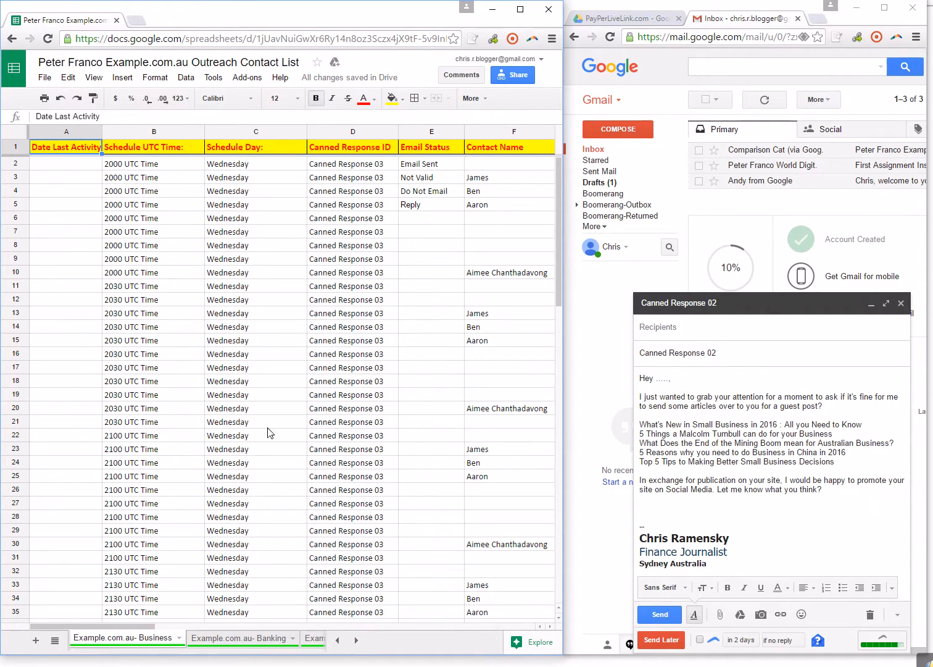
{"action": "left_click", "coordinate": [348, 175]}
{"action": "left_click", "coordinate": [358, 206]}
{"action": "left_click", "coordinate": [350, 255]}
{"action": "left_click", "coordinate": [354, 310]}
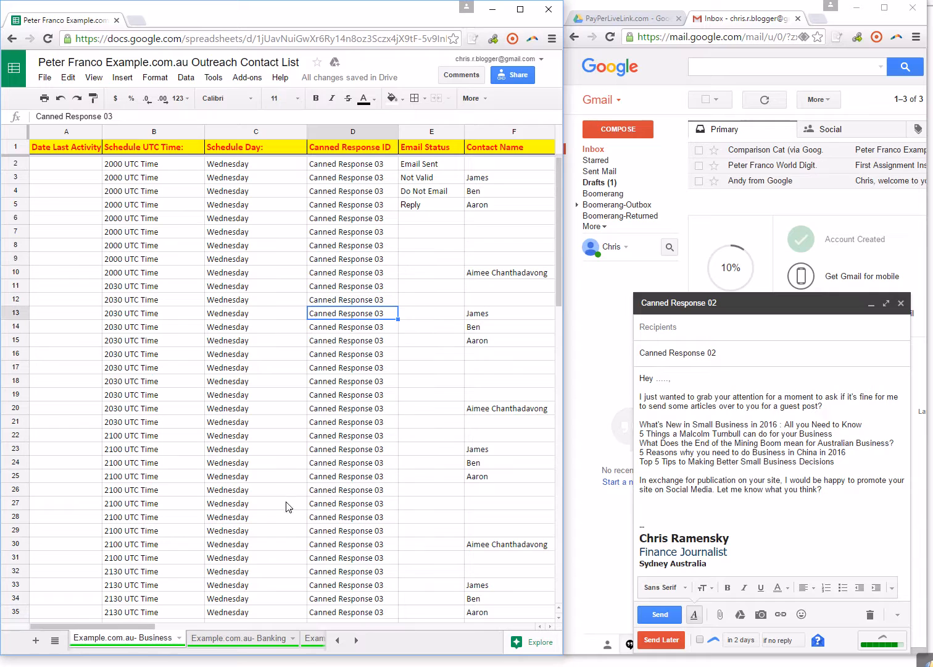
Open the Example.com.au- Banking sheet and review the Canned Response ID of its contacts.
{"action": "left_click", "coordinate": [247, 638]}
{"action": "left_click", "coordinate": [364, 245]}
{"action": "left_click", "coordinate": [357, 313]}
{"action": "left_click", "coordinate": [363, 368]}
Open the Example.com.au- Money sheet and look over the canned response assigned to each contact.
{"action": "left_click", "coordinate": [314, 638]}
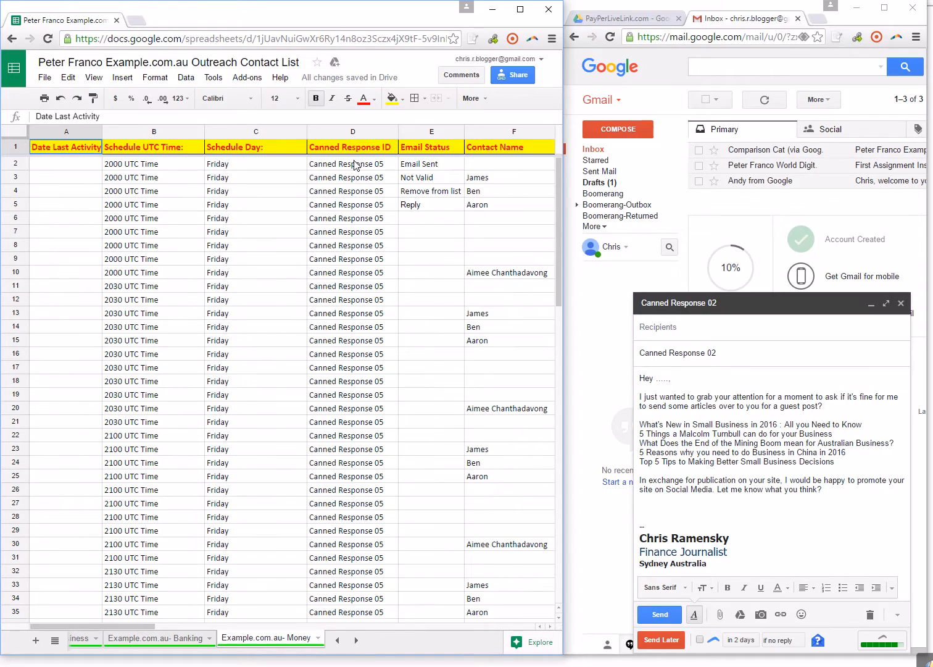
{"action": "left_click", "coordinate": [354, 193]}
{"action": "left_click", "coordinate": [369, 246]}
{"action": "left_click", "coordinate": [365, 301]}
{"action": "left_click", "coordinate": [366, 355]}
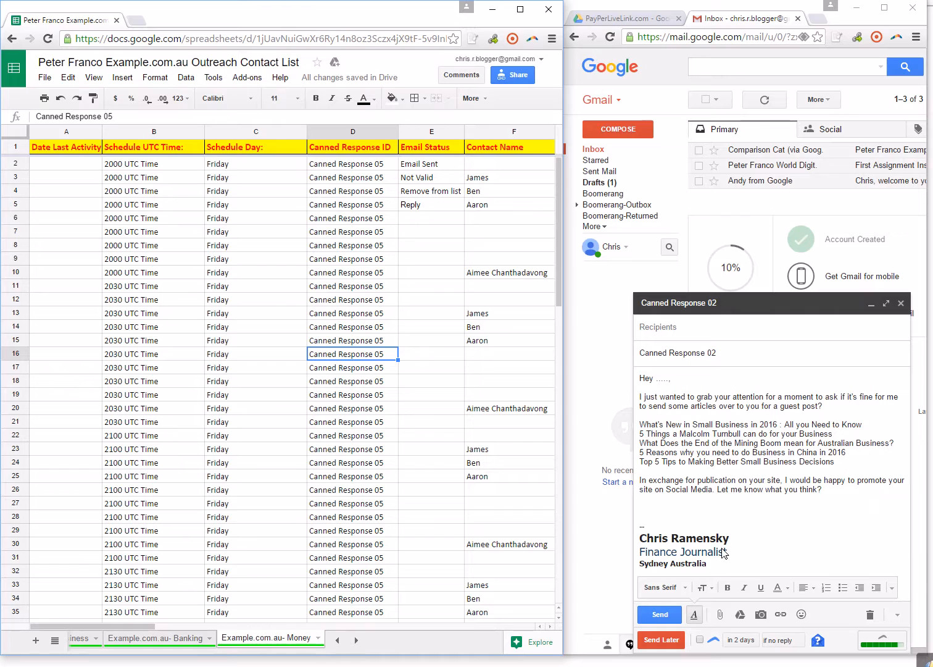
Close the draft message containing Canned Response 02.
{"action": "mouse_move", "coordinate": [727, 571]}
{"action": "left_mouse_down"}
{"action": "mouse_move", "coordinate": [698, 546]}
{"action": "mouse_move", "coordinate": [647, 417]}
{"action": "left_mouse_up"}
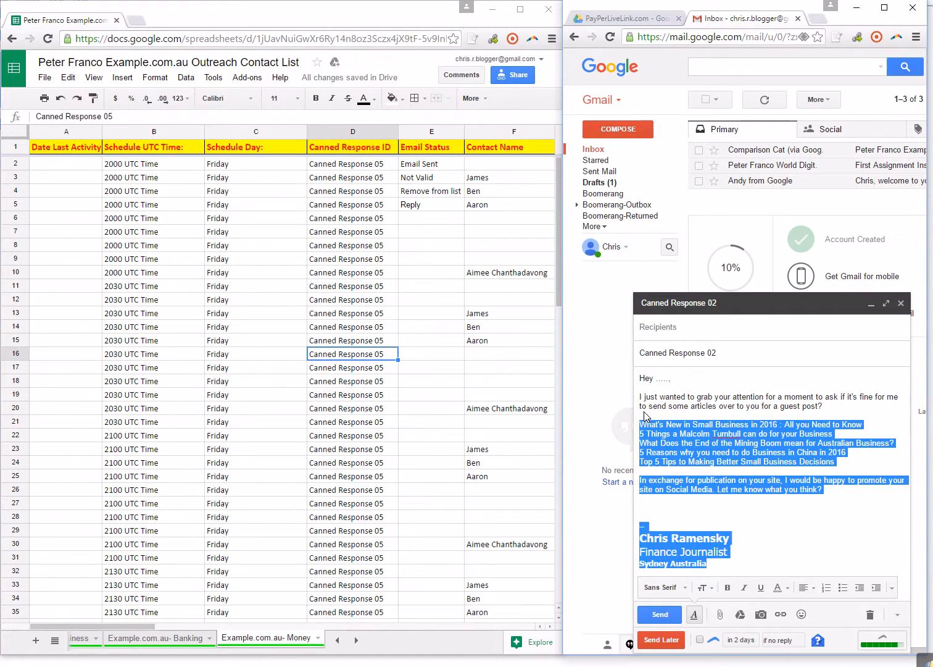
{"action": "left_click", "coordinate": [901, 303]}
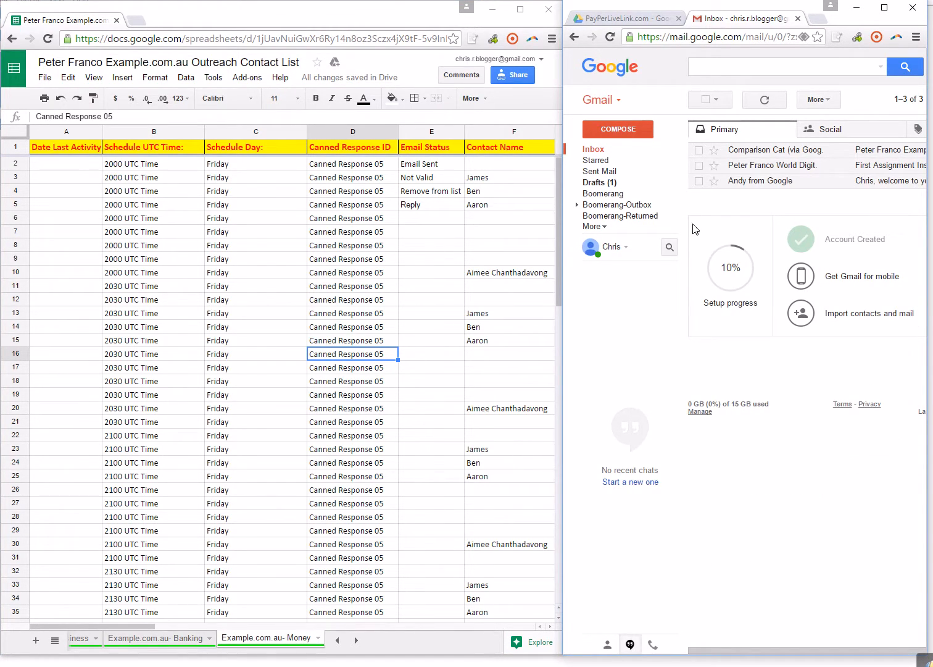
{"action": "left_click", "coordinate": [620, 129]}
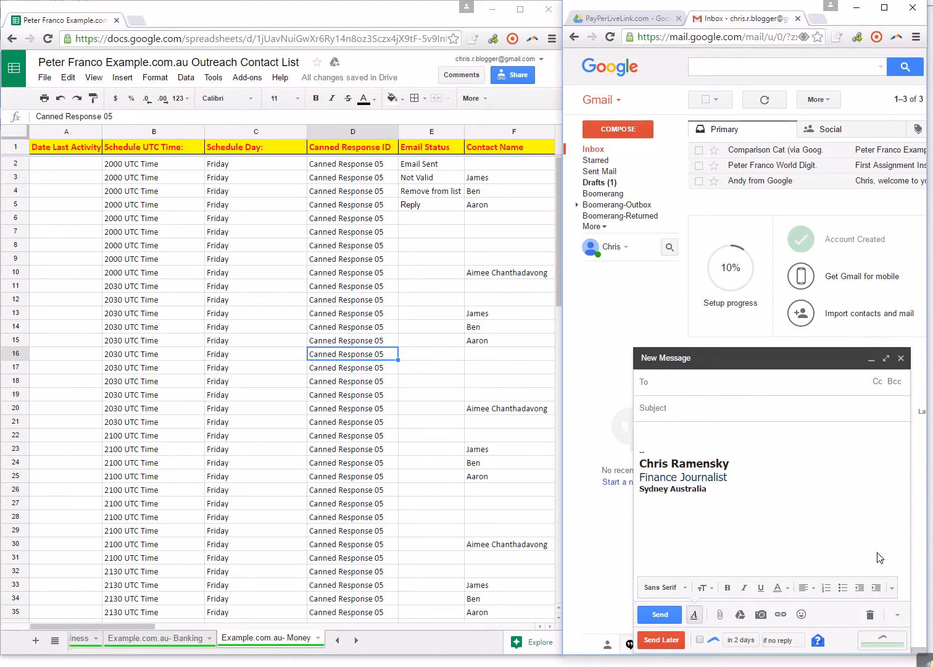
{"action": "left_click", "coordinate": [898, 614]}
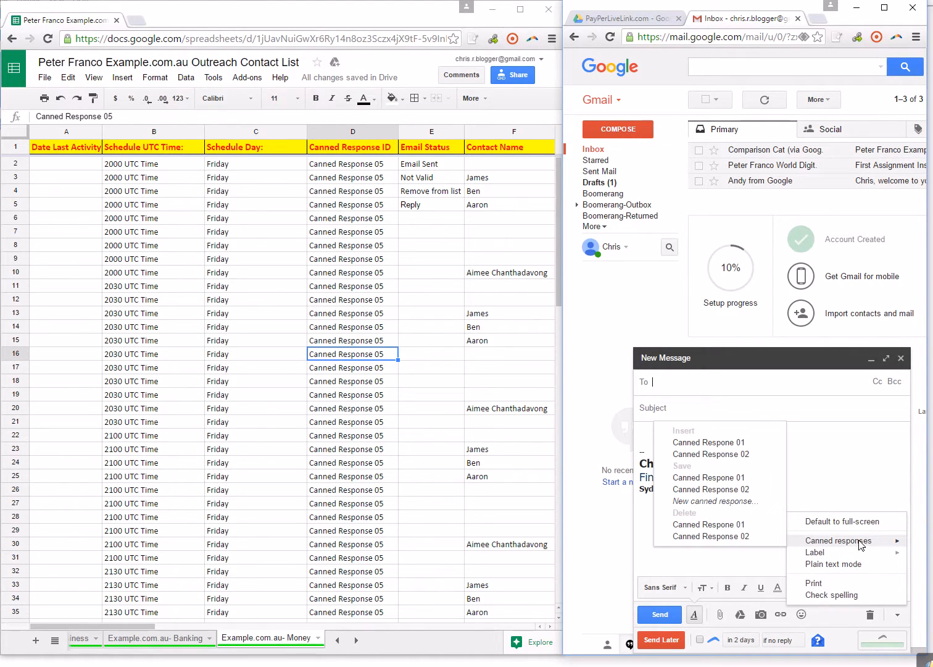
{"action": "left_click", "coordinate": [719, 500]}
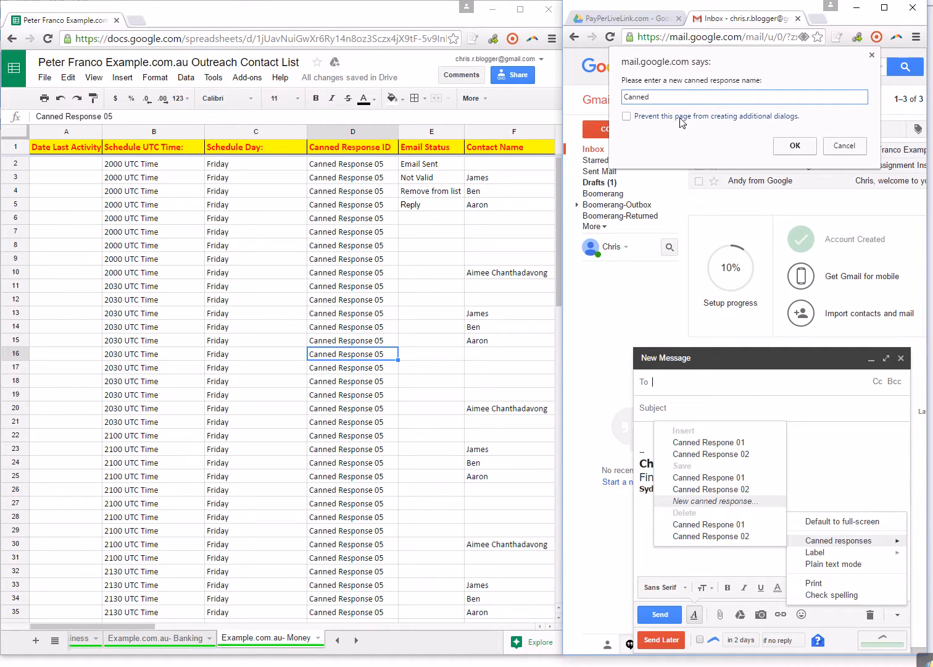
{"action": "left_click", "coordinate": [872, 54]}
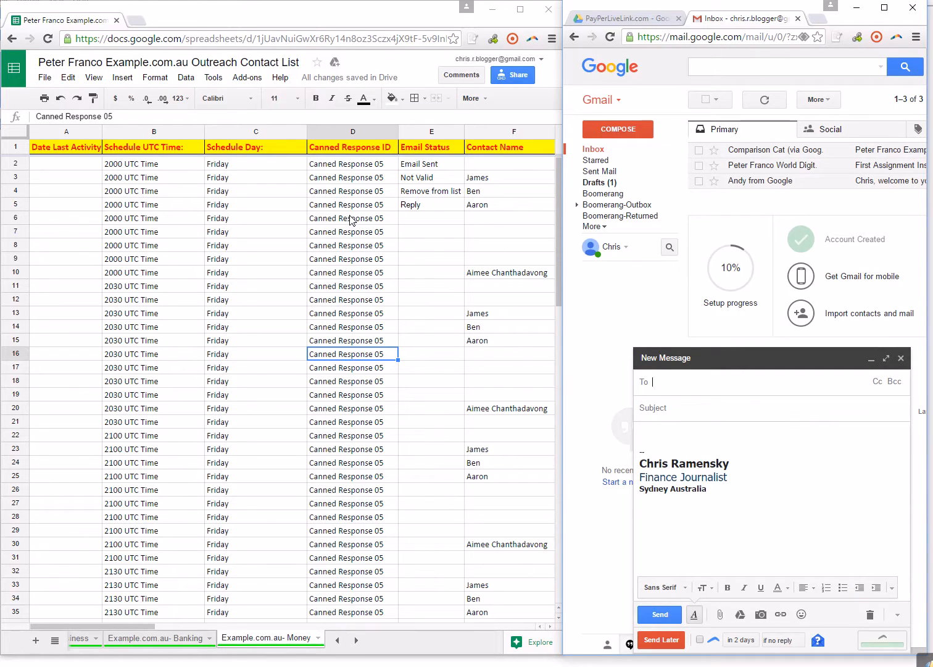
{"action": "left_click", "coordinate": [900, 359]}
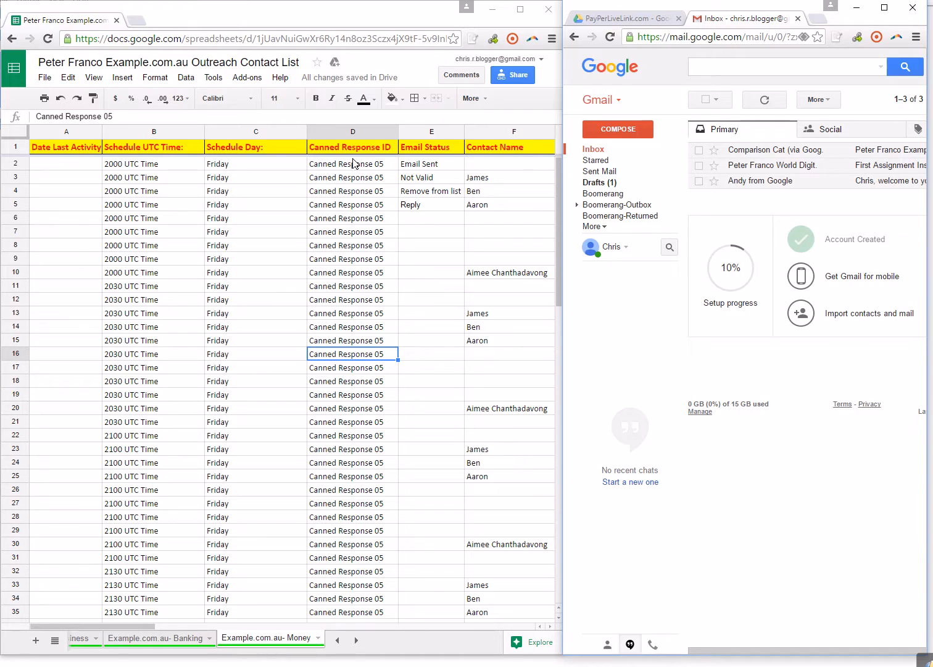
Examine the canned response IDs, contact emails and domains of the contacts in the Money sheet.
{"action": "left_click", "coordinate": [357, 230]}
{"action": "left_click_drag", "start_coordinate": [358, 224], "coordinate": [375, 446]}
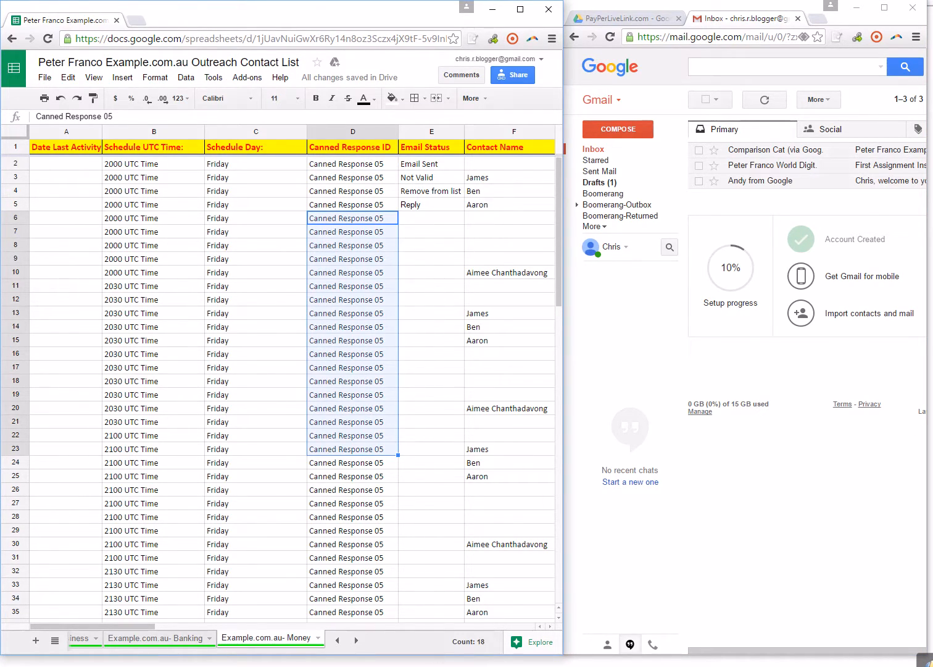
{"action": "left_click_drag", "start_coordinate": [153, 626], "coordinate": [222, 633]}
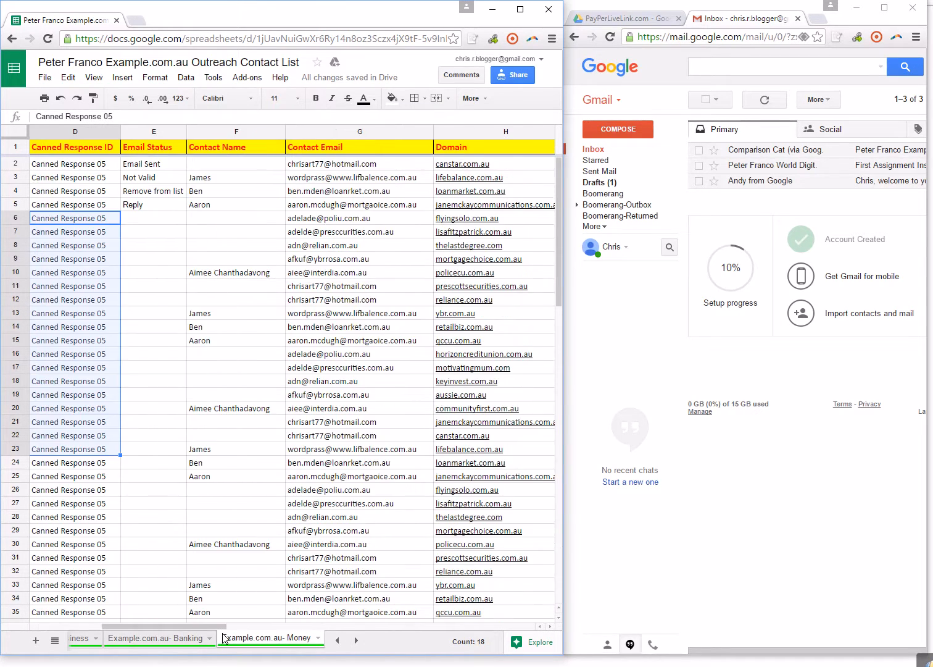
{"action": "left_click", "coordinate": [455, 163]}
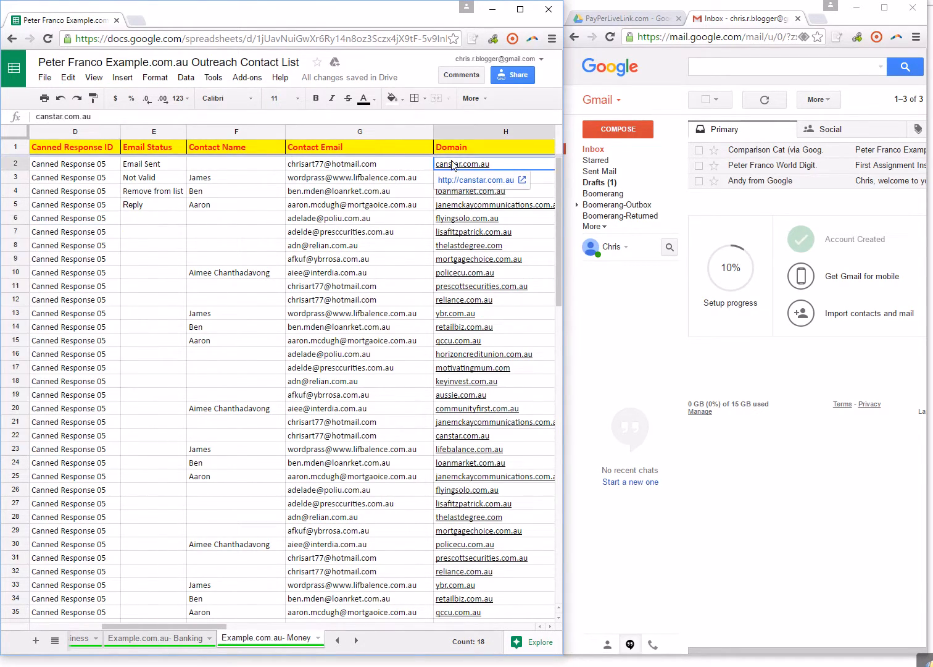
{"action": "left_click", "coordinate": [376, 166]}
{"action": "left_click", "coordinate": [329, 214]}
{"action": "left_click", "coordinate": [470, 217]}
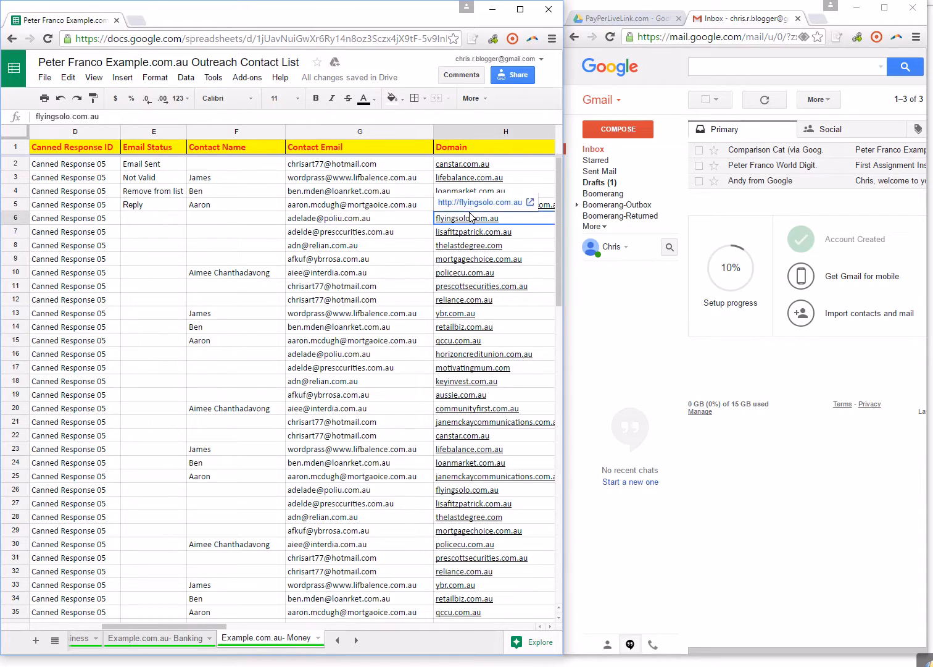
{"action": "left_click", "coordinate": [356, 275]}
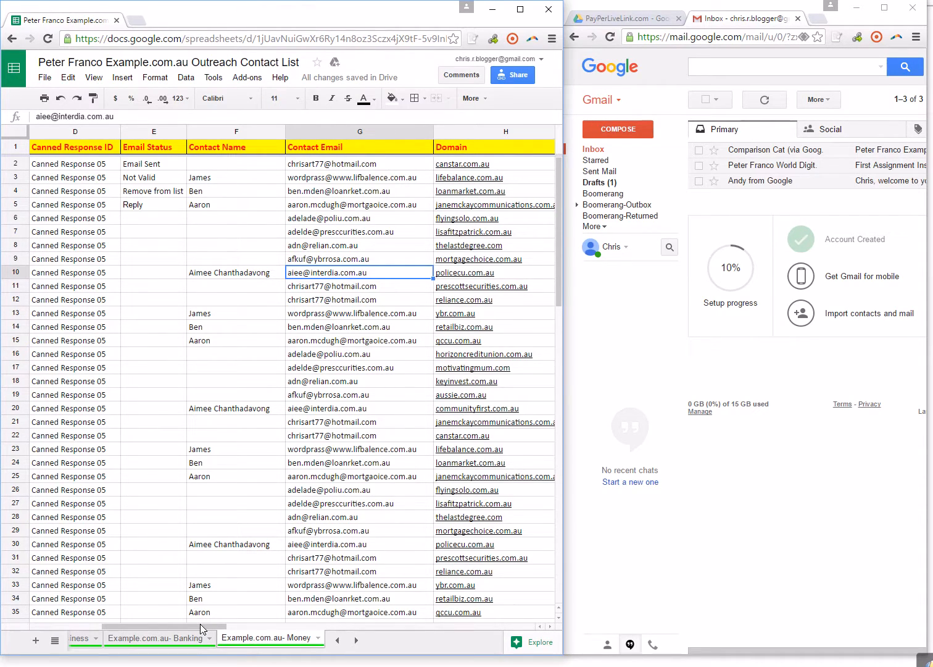
{"action": "left_click_drag", "start_coordinate": [201, 624], "coordinate": [80, 615]}
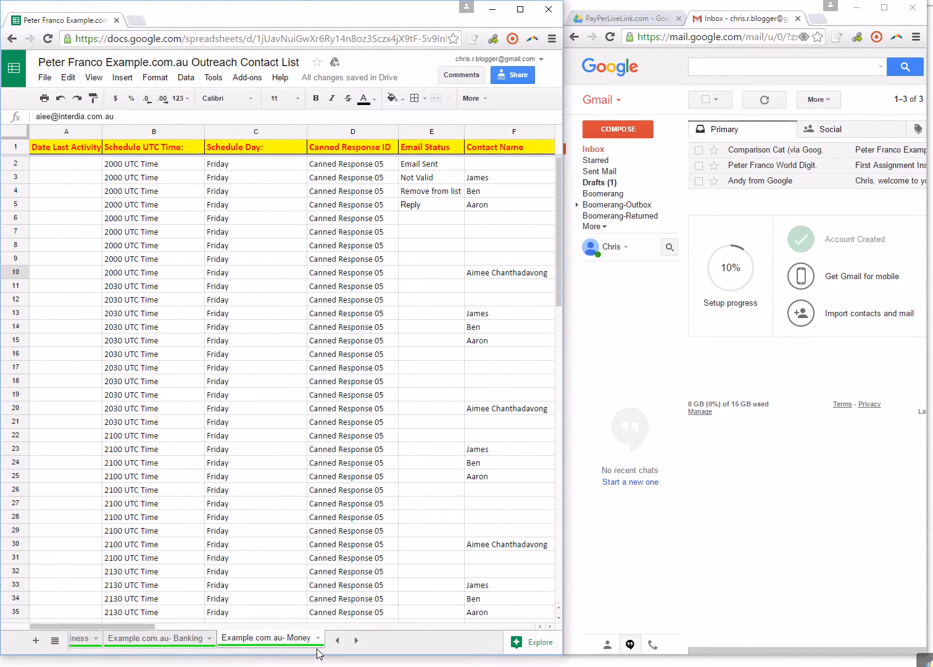
Return to the Example.com.au- Accounting sheet and review the email statuses from its first rows.
{"action": "left_click", "coordinate": [338, 640]}
{"action": "left_click", "coordinate": [339, 640]}
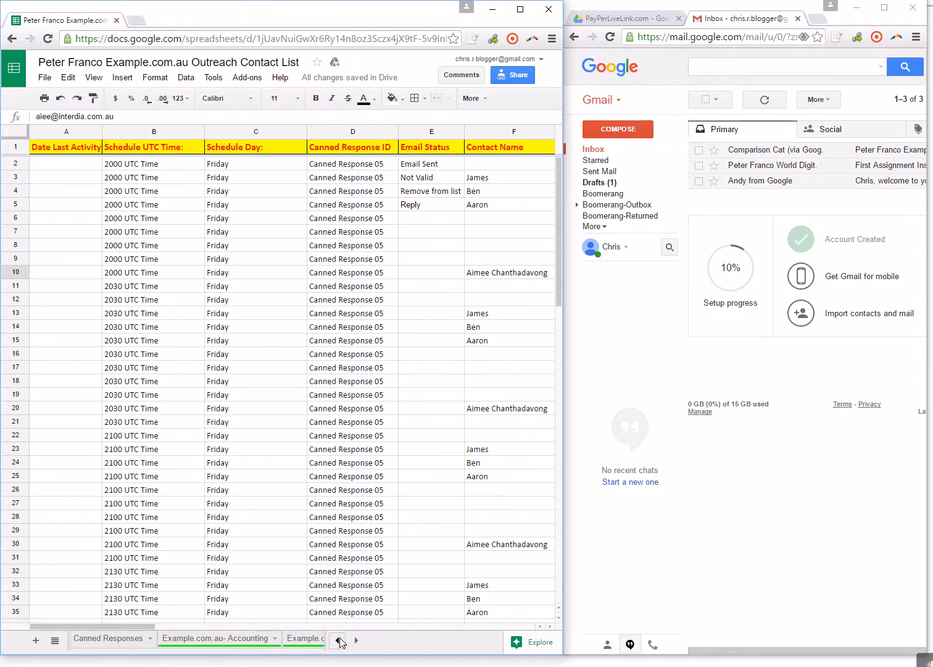
{"action": "left_click", "coordinate": [235, 642]}
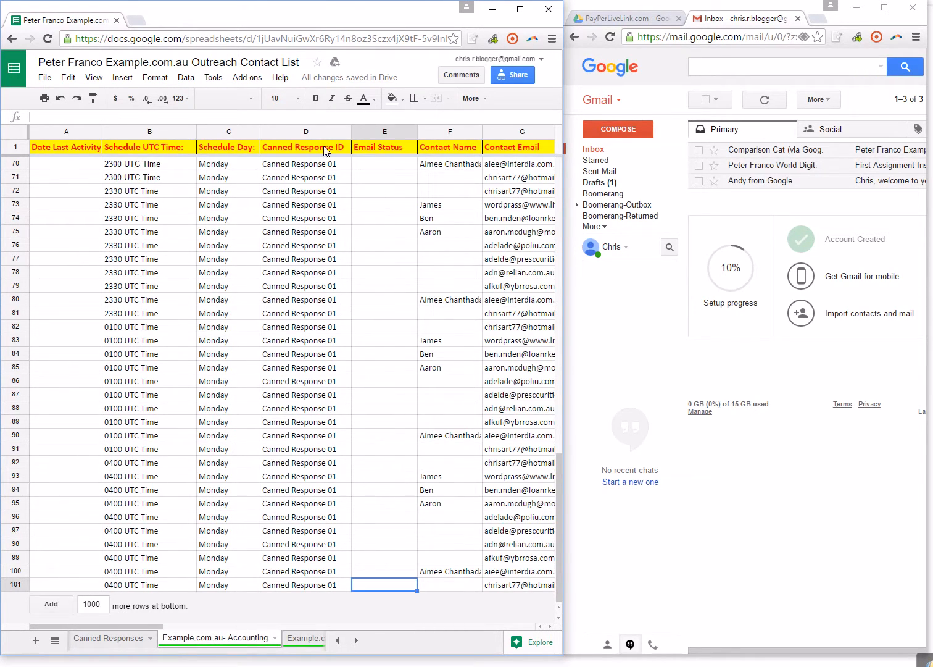
{"action": "scroll", "coordinate": [395, 237], "scroll_direction": "up", "scroll_amount": 15}
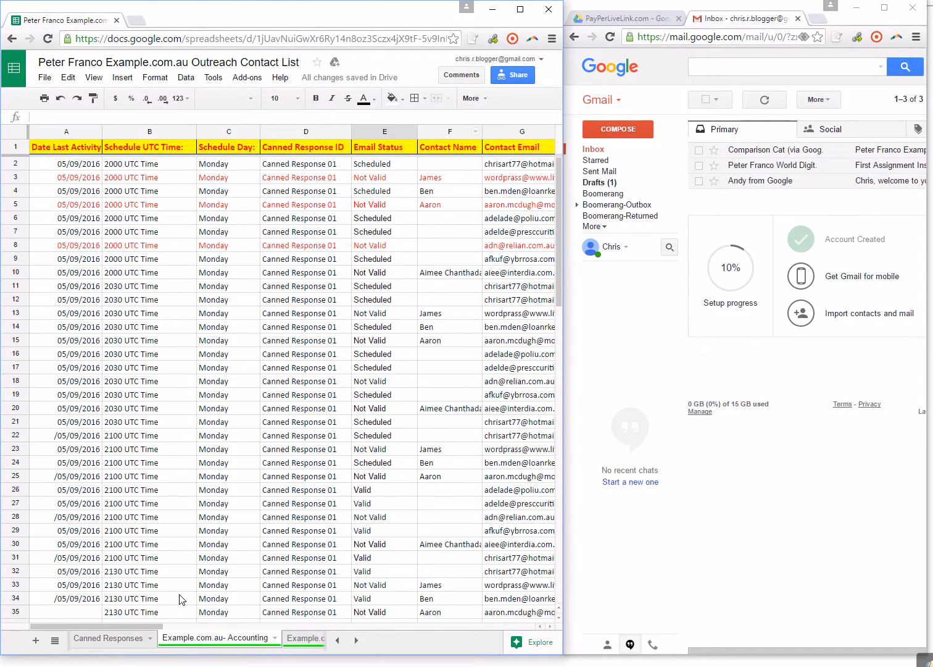
Copy the email-checker.net/check link from the Free Email Checkers column of the Email Instructions sheet and open it in a new browser tab.
{"action": "left_click", "coordinate": [337, 640]}
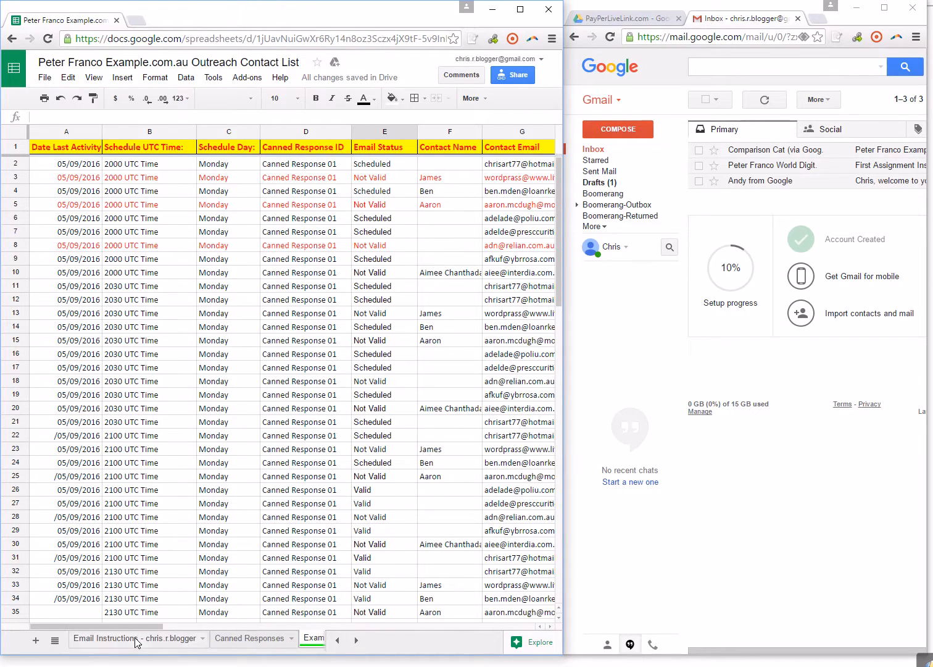
{"action": "left_click", "coordinate": [137, 639]}
{"action": "left_click", "coordinate": [359, 162]}
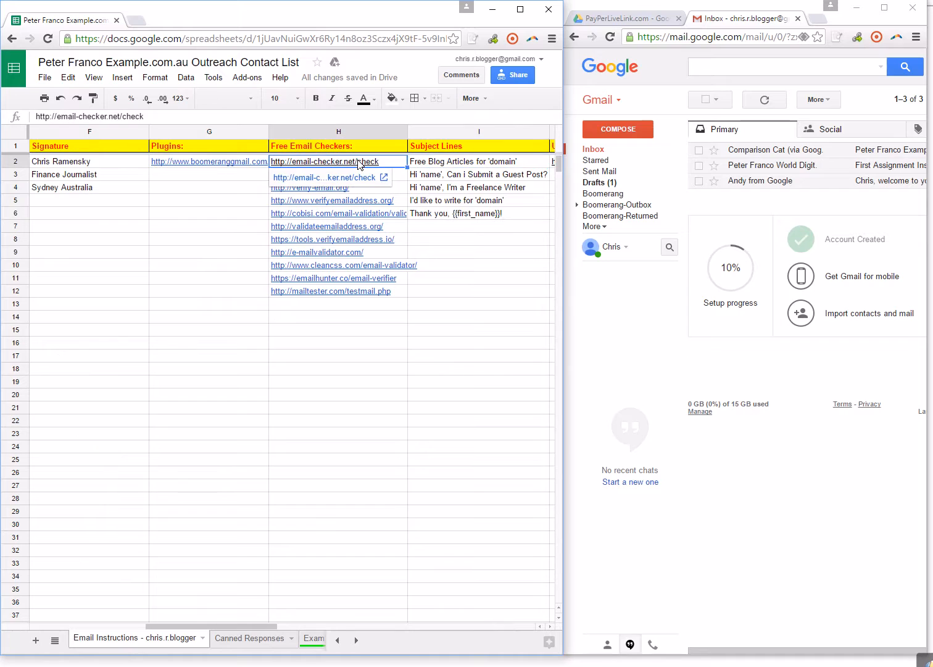
{"action": "key", "text": "ctrl+c"}
{"action": "left_click", "coordinate": [818, 18]}
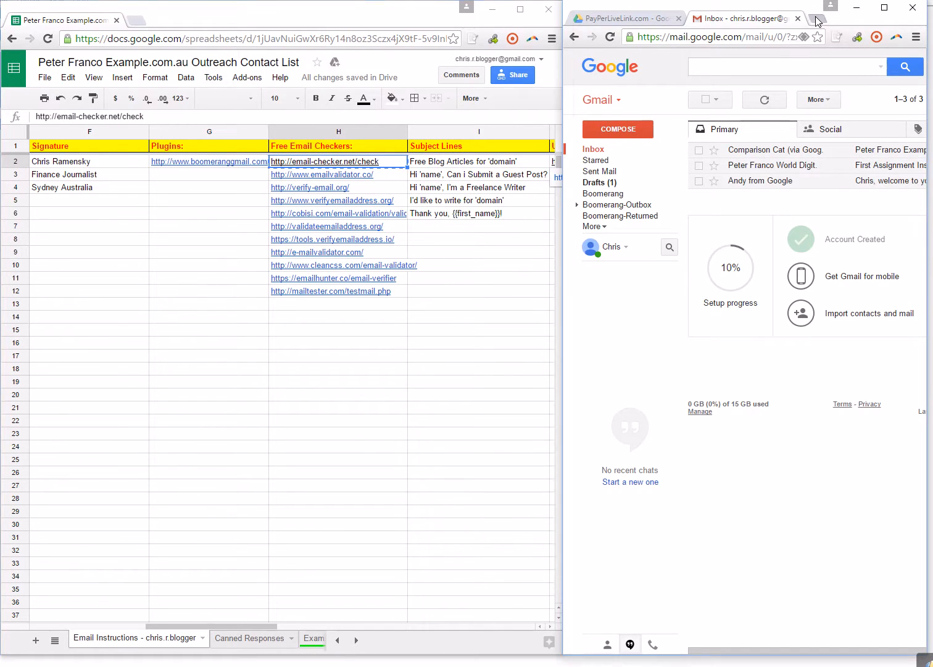
{"action": "key", "text": "ctrl+v"}
{"action": "key", "text": "Return"}
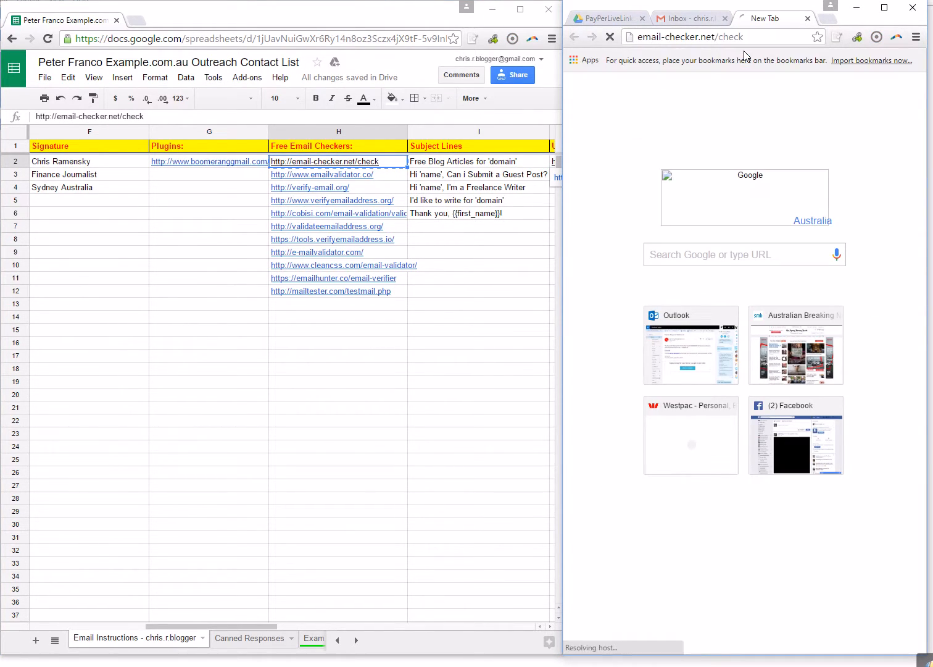
Go back to the Accounting sheet and inspect the Valid and Not Valid email statuses in rows 26 to 29.
{"action": "left_click", "coordinate": [308, 645]}
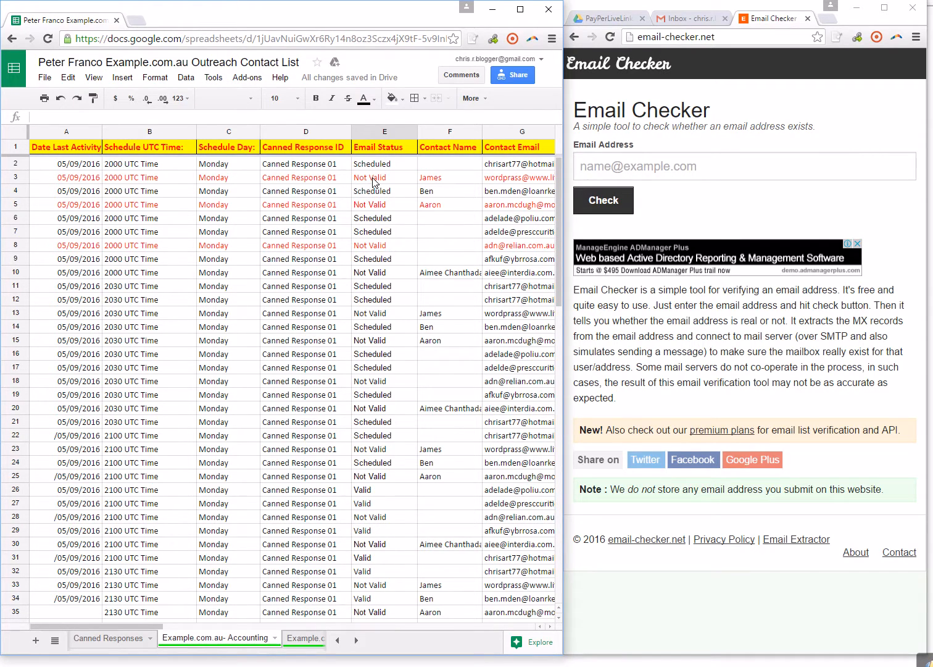
{"action": "scroll", "coordinate": [395, 370], "scroll_direction": "down", "scroll_amount": 3}
{"action": "scroll", "coordinate": [381, 375], "scroll_direction": "down", "scroll_amount": 1}
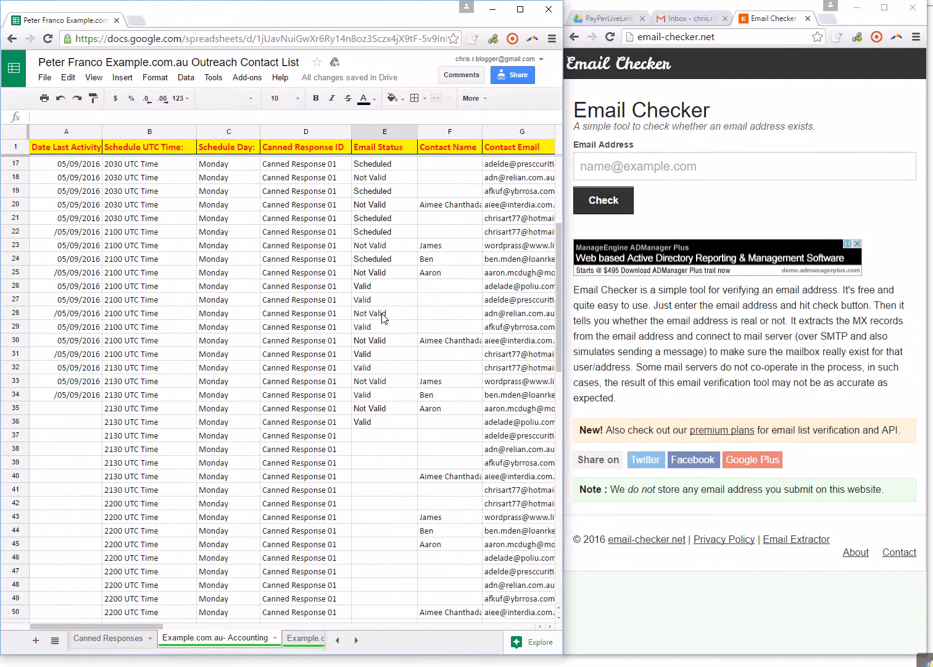
{"action": "left_click", "coordinate": [367, 325]}
{"action": "left_click", "coordinate": [374, 313]}
{"action": "left_click", "coordinate": [377, 300]}
{"action": "left_click", "coordinate": [379, 289]}
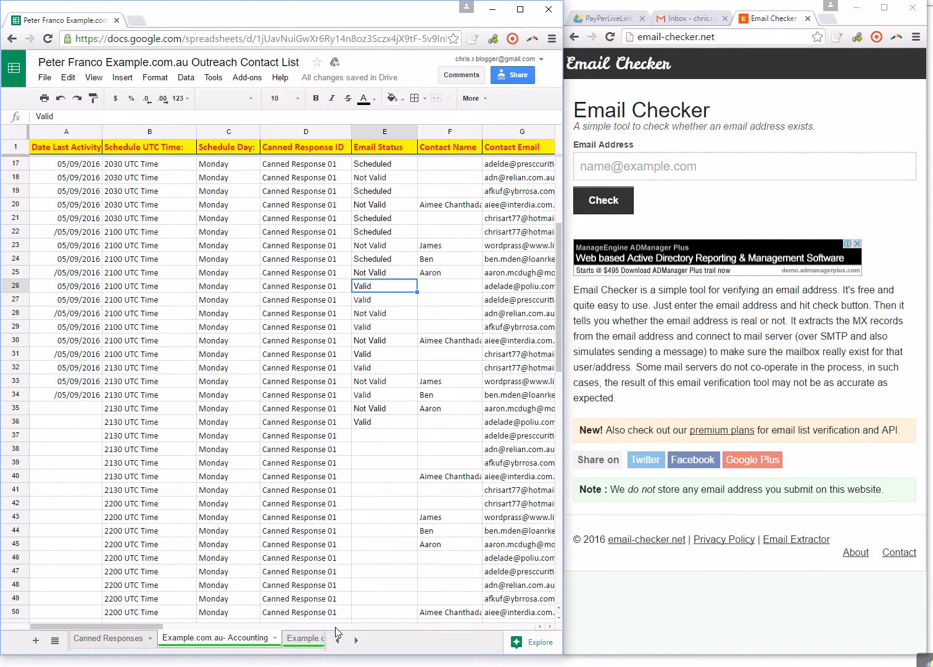
Clear the Email Sent, Do Not Email and Reply entries from the Email Status column (E2, E4 and E5) in the Finance sheet.
{"action": "left_click", "coordinate": [300, 643]}
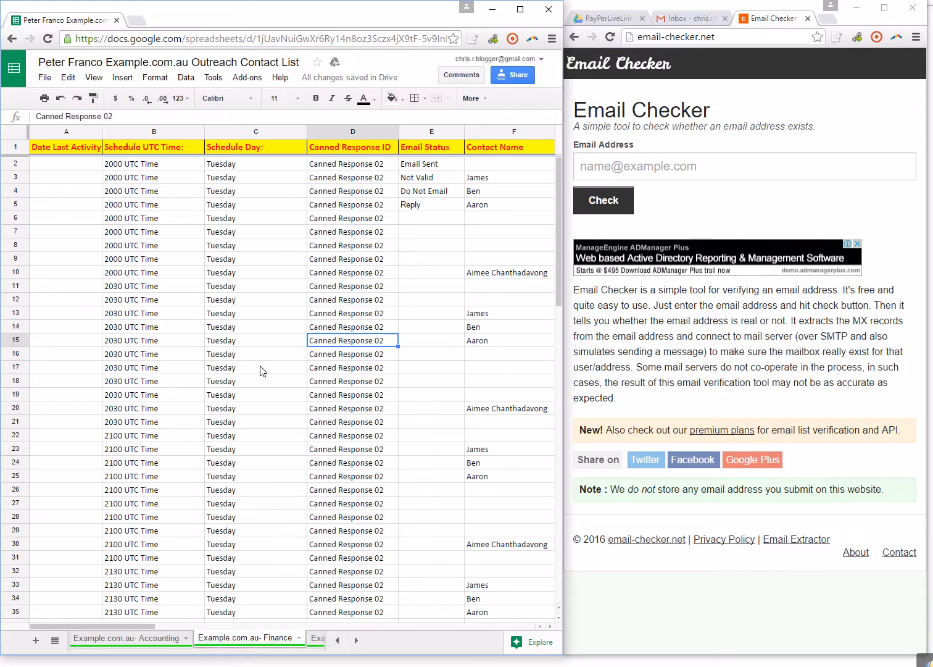
{"action": "left_click", "coordinate": [431, 165]}
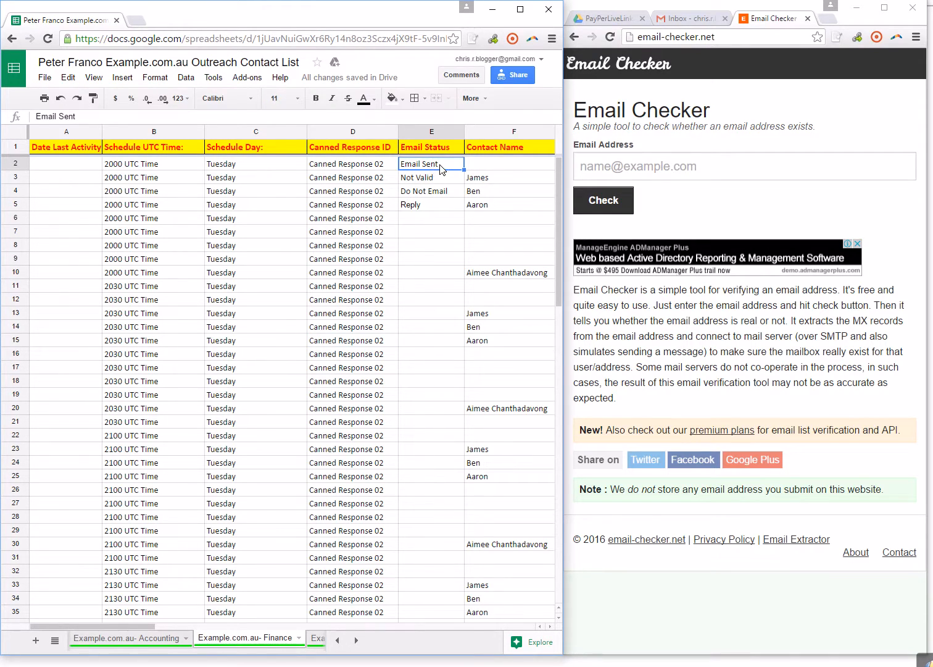
{"action": "key", "text": "Delete"}
{"action": "left_click", "coordinate": [433, 191]}
{"action": "key", "text": "Delete"}
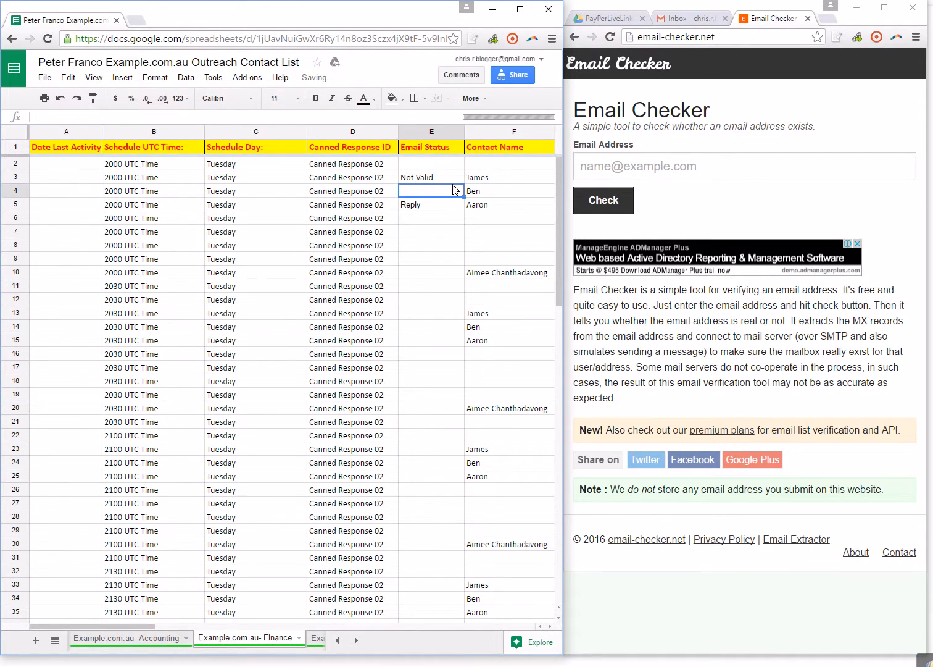
{"action": "left_click", "coordinate": [422, 208]}
{"action": "key", "text": "Delete"}
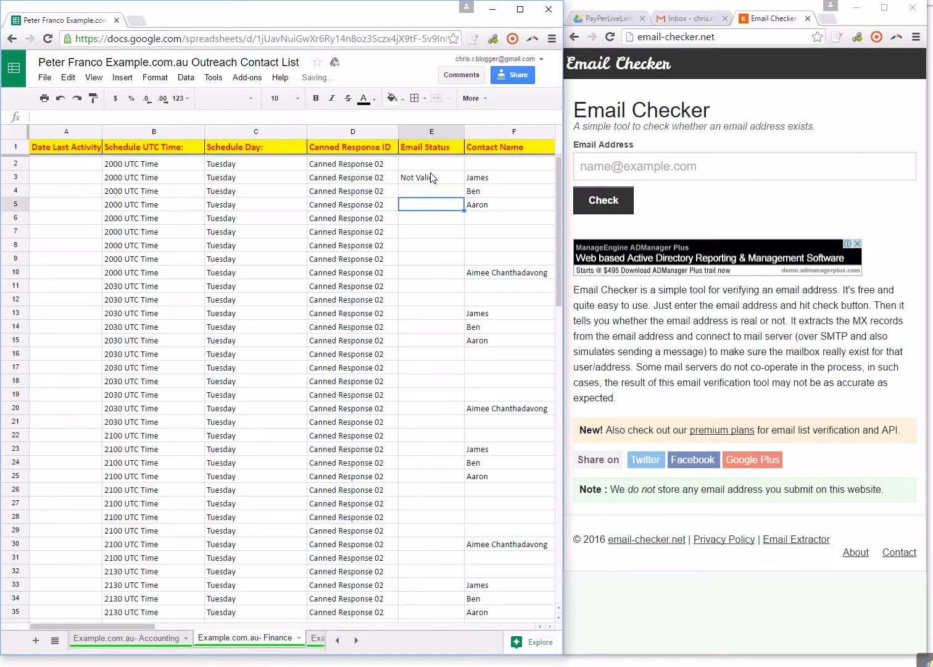
Review the Email Status and Canned Response ID columns of the Finance sheet from row 2 down.
{"action": "left_click_drag", "start_coordinate": [432, 164], "coordinate": [433, 545]}
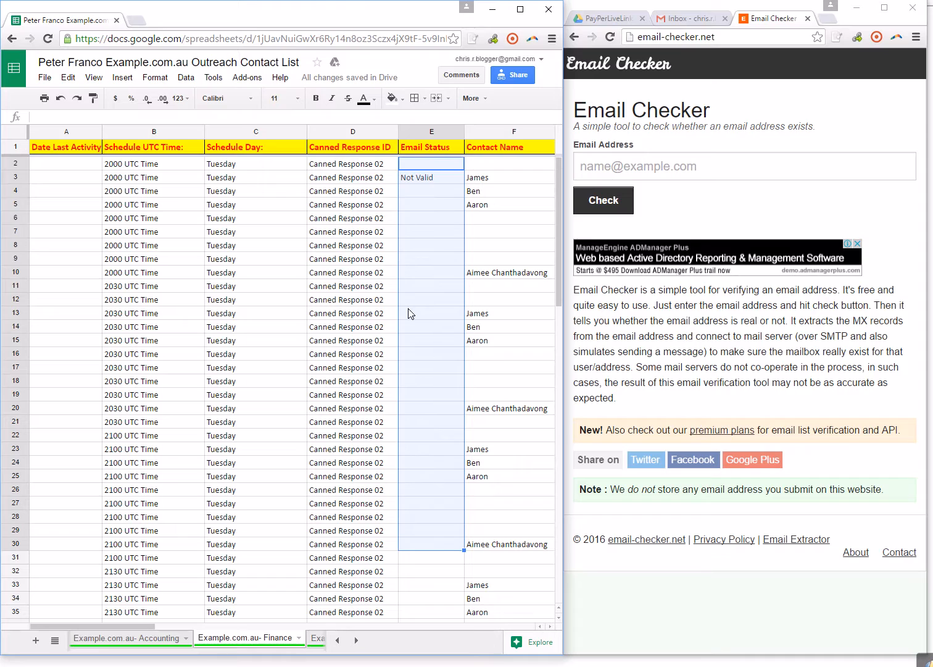
{"action": "left_click_drag", "start_coordinate": [354, 165], "coordinate": [380, 491]}
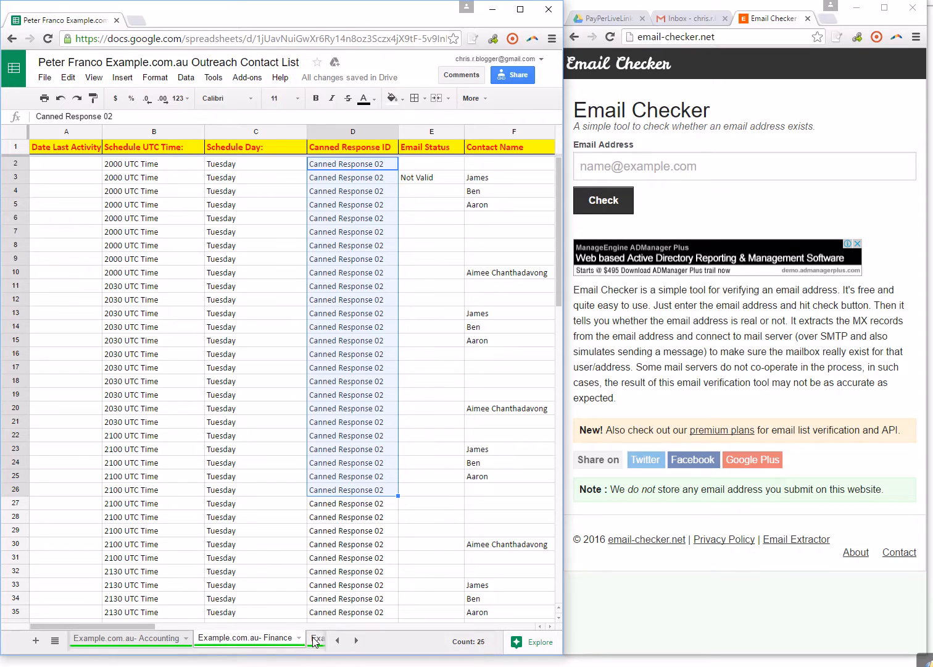
Open the Email Instructions sheet and read the entries in rows 3 to 6 of the Subject Lines column.
{"action": "left_click", "coordinate": [337, 640]}
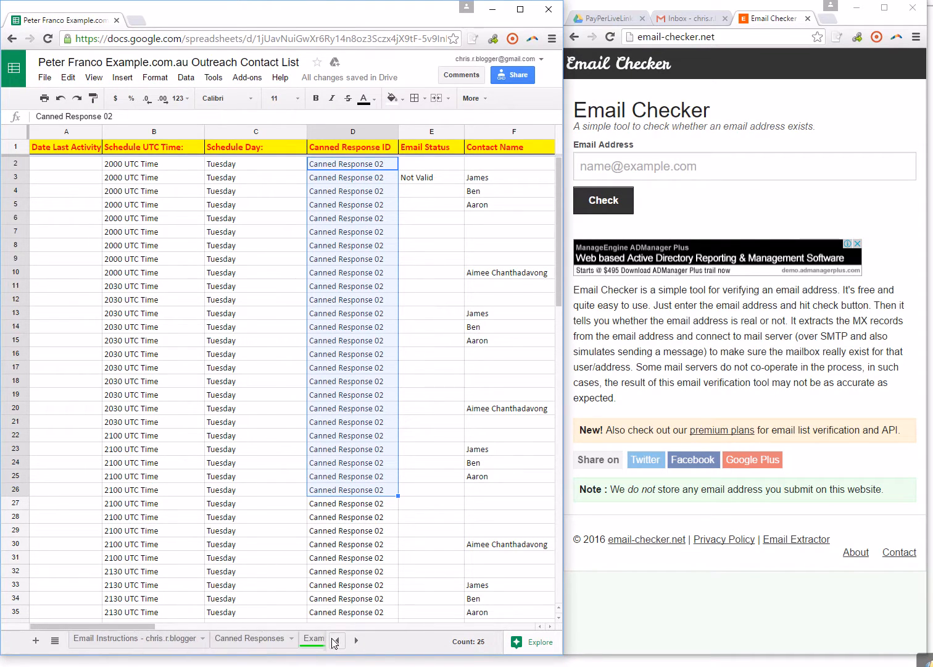
{"action": "left_click", "coordinate": [129, 638]}
{"action": "left_click", "coordinate": [489, 175]}
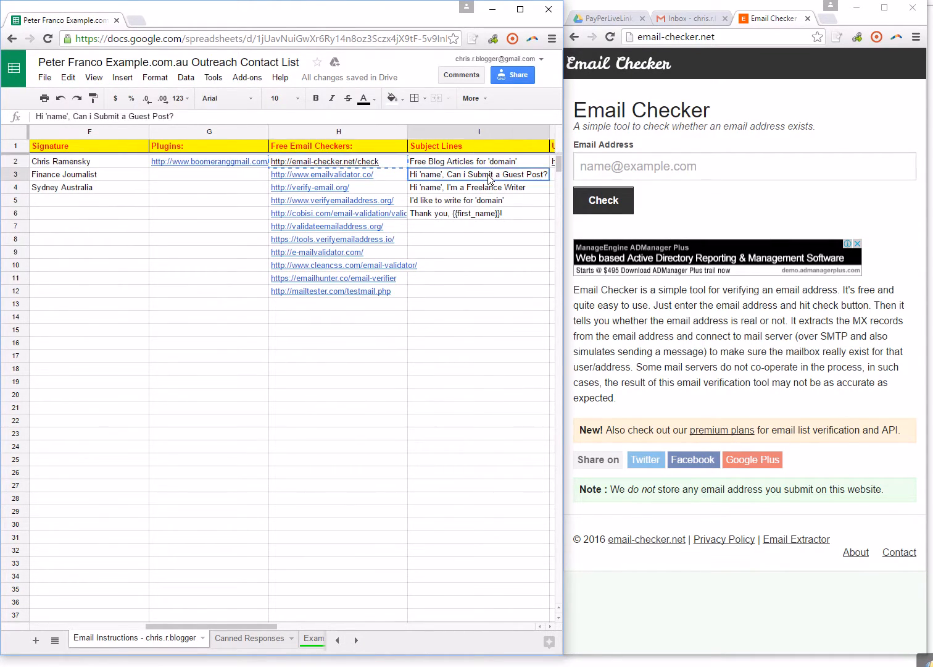
{"action": "left_click", "coordinate": [494, 190]}
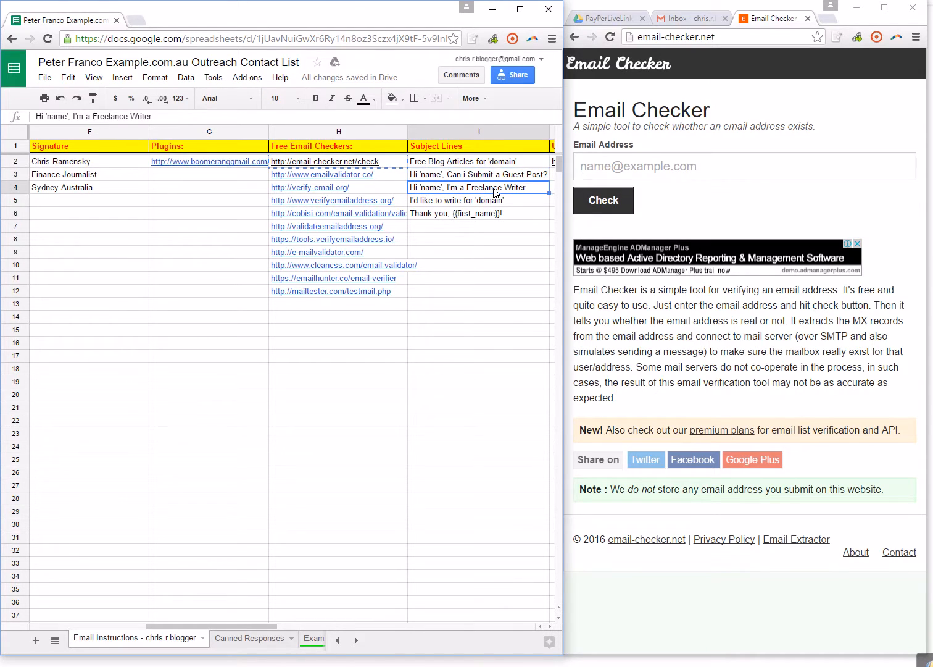
{"action": "left_click", "coordinate": [489, 200]}
{"action": "left_click", "coordinate": [489, 218]}
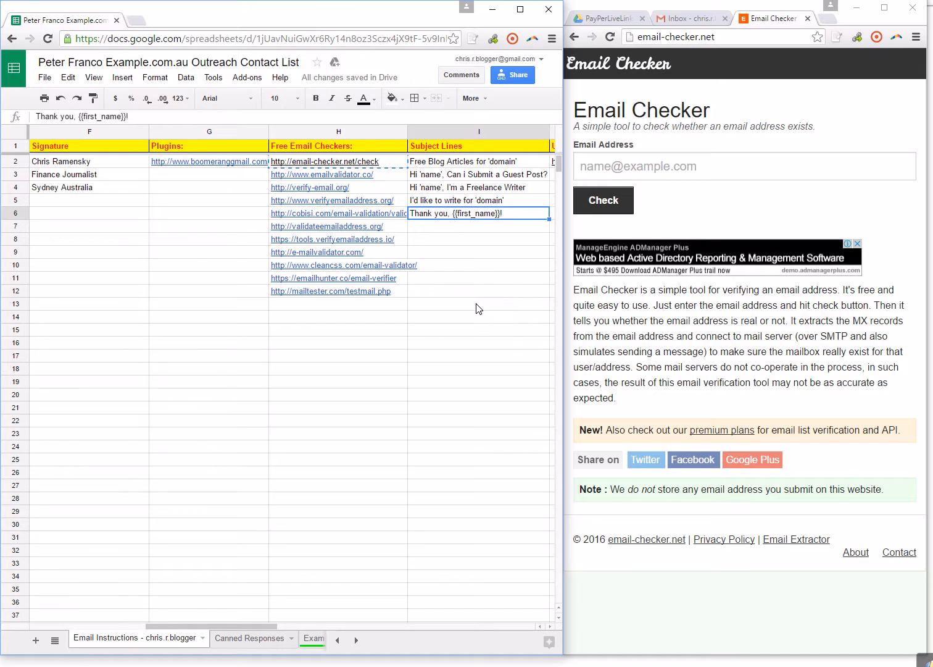
Return to the Example.com.au- Finance sheet and inspect the Canned Response ID in row 2.
{"action": "left_click", "coordinate": [356, 639]}
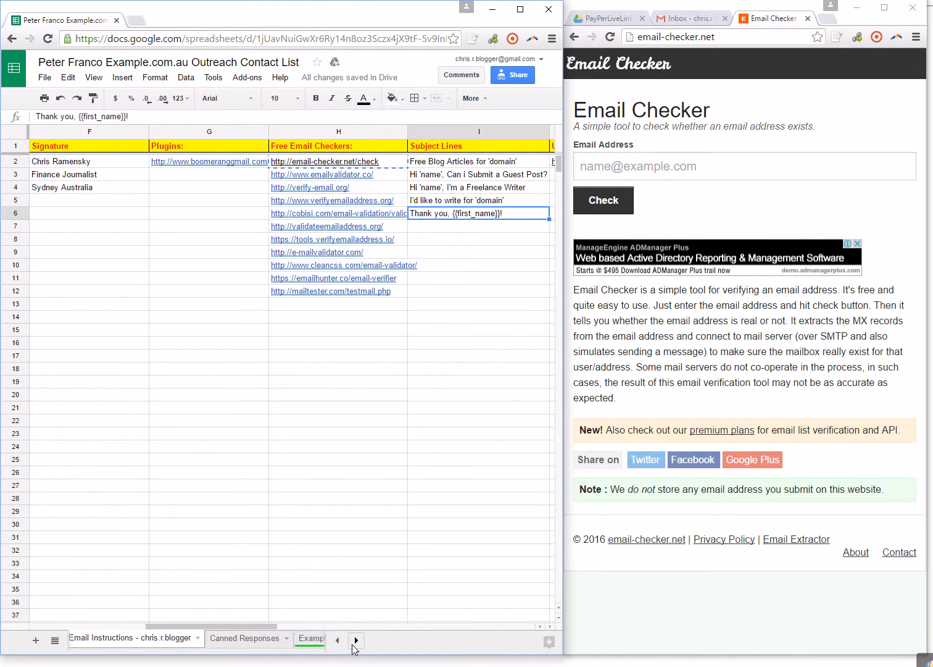
{"action": "left_click", "coordinate": [260, 639]}
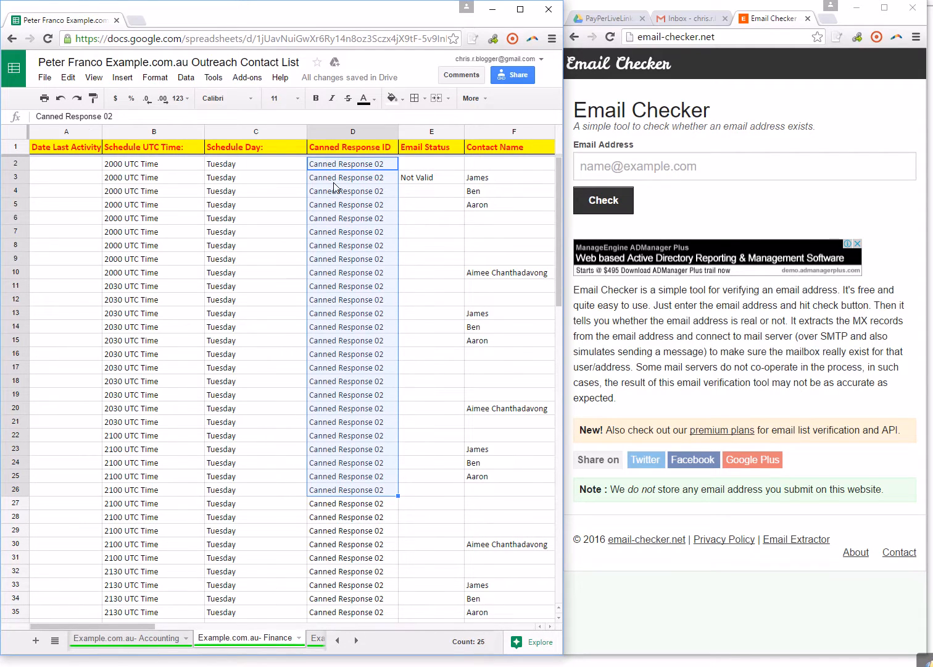
{"action": "left_click", "coordinate": [412, 231]}
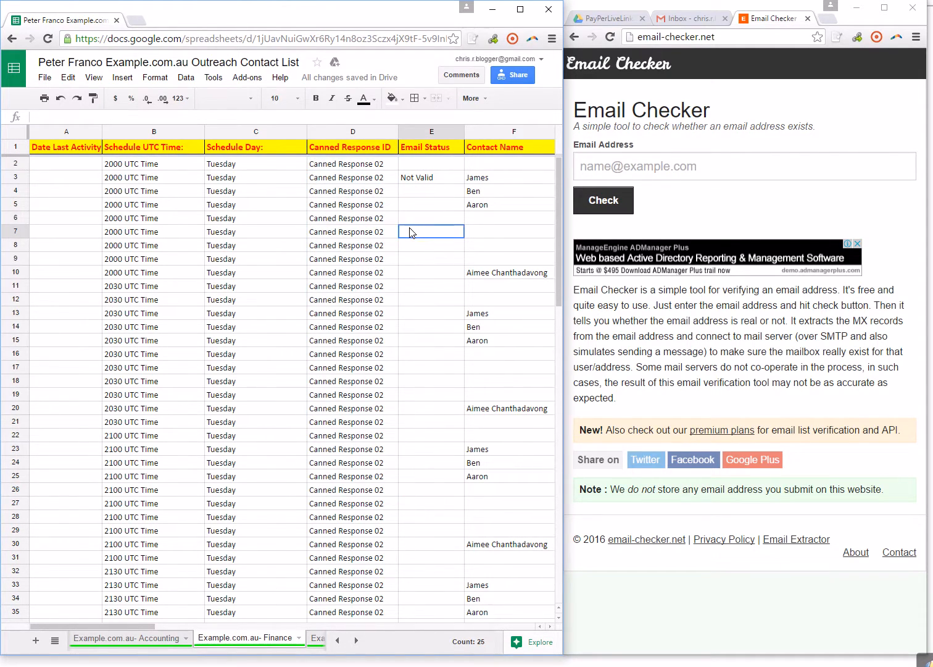
{"action": "left_click", "coordinate": [377, 166]}
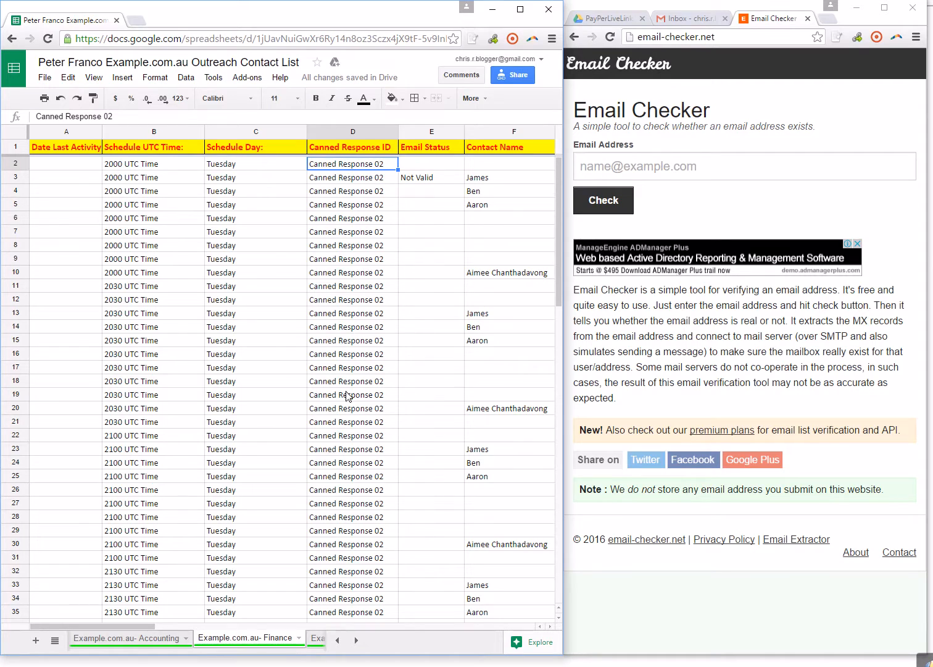
Go back to the Email Instructions sheet and examine each subject line in I2 to I6, finishing on the first one.
{"action": "left_click", "coordinate": [336, 640]}
{"action": "left_click", "coordinate": [337, 641]}
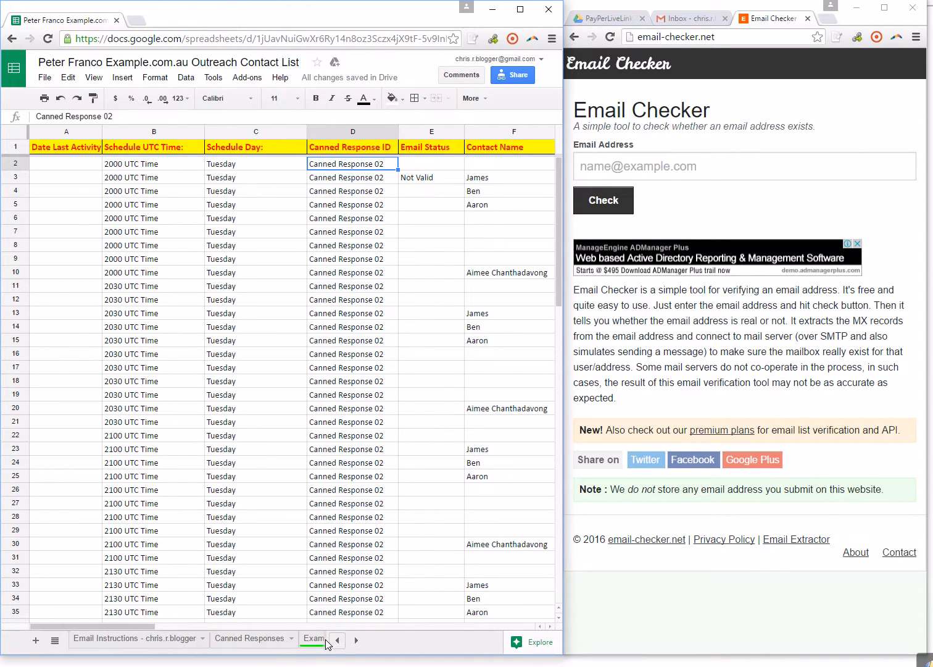
{"action": "left_click", "coordinate": [170, 642]}
{"action": "left_click", "coordinate": [455, 161]}
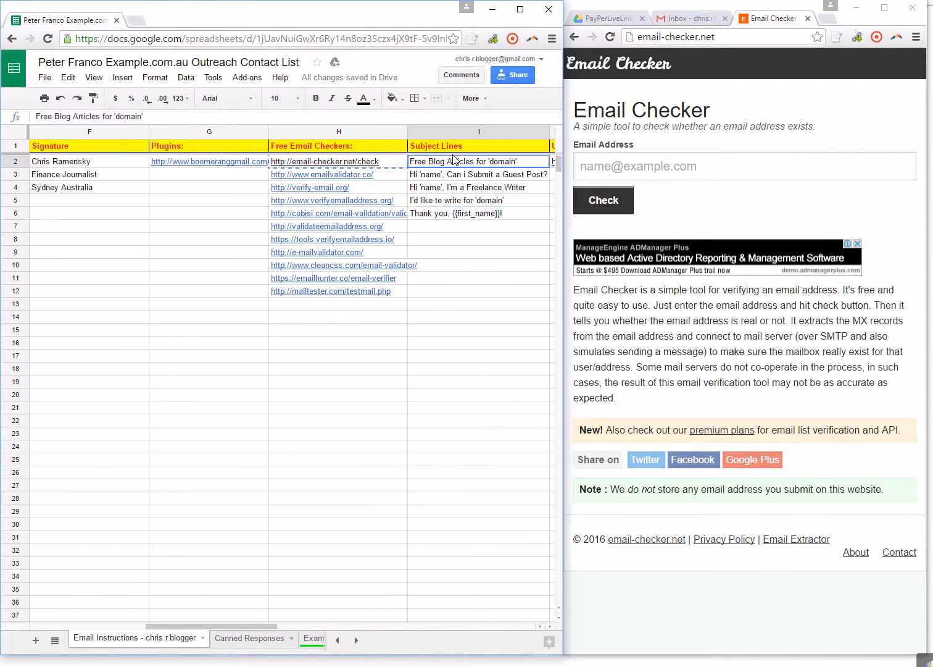
{"action": "left_click", "coordinate": [469, 178]}
{"action": "left_click", "coordinate": [456, 191]}
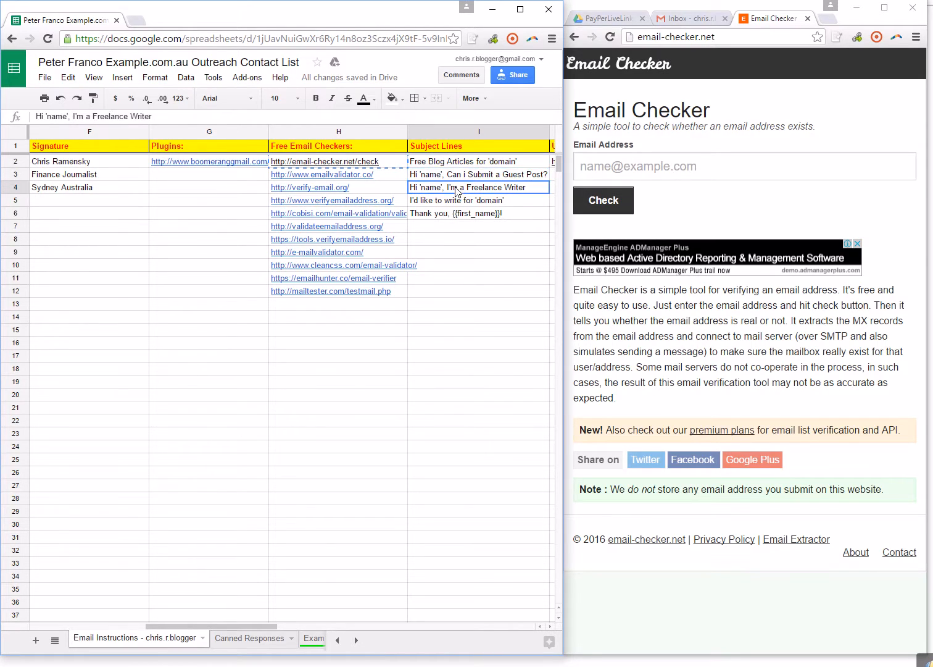
{"action": "left_click", "coordinate": [455, 203]}
{"action": "left_click", "coordinate": [453, 216]}
{"action": "left_click", "coordinate": [456, 161]}
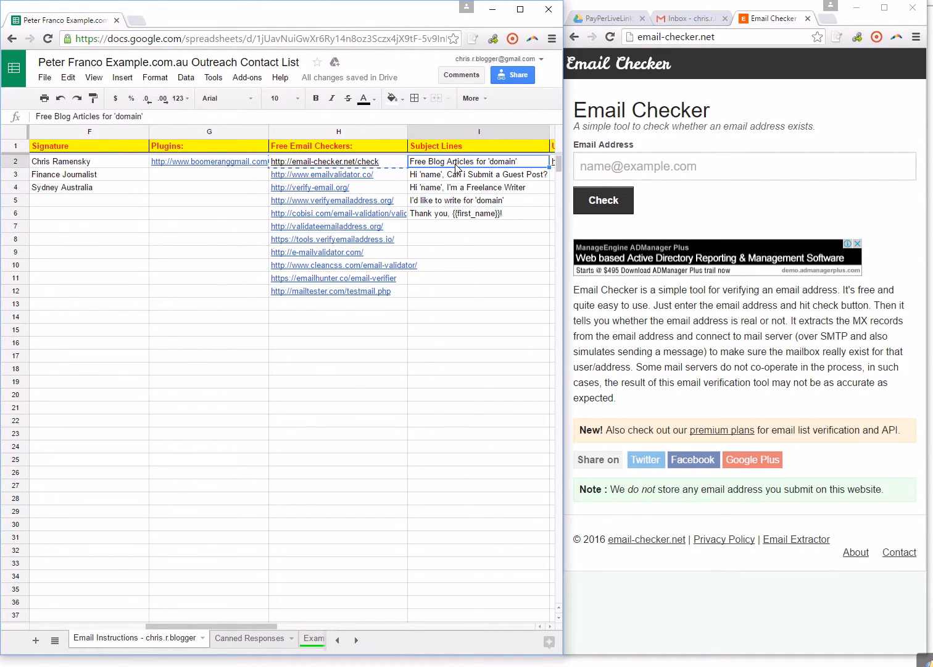